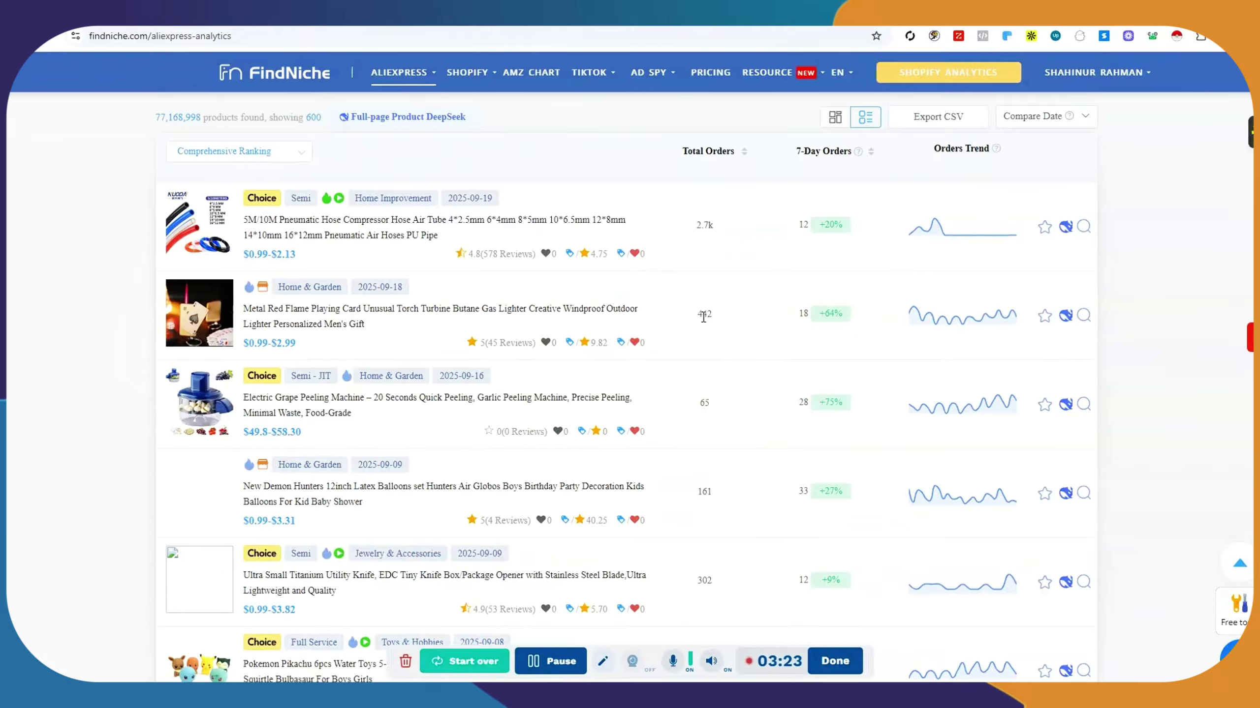
# - Examine the AliExpress product list, checking total orders, 7-day orders and order trends alongside the available filters
pyautogui.scroll(-10, 703, 317)
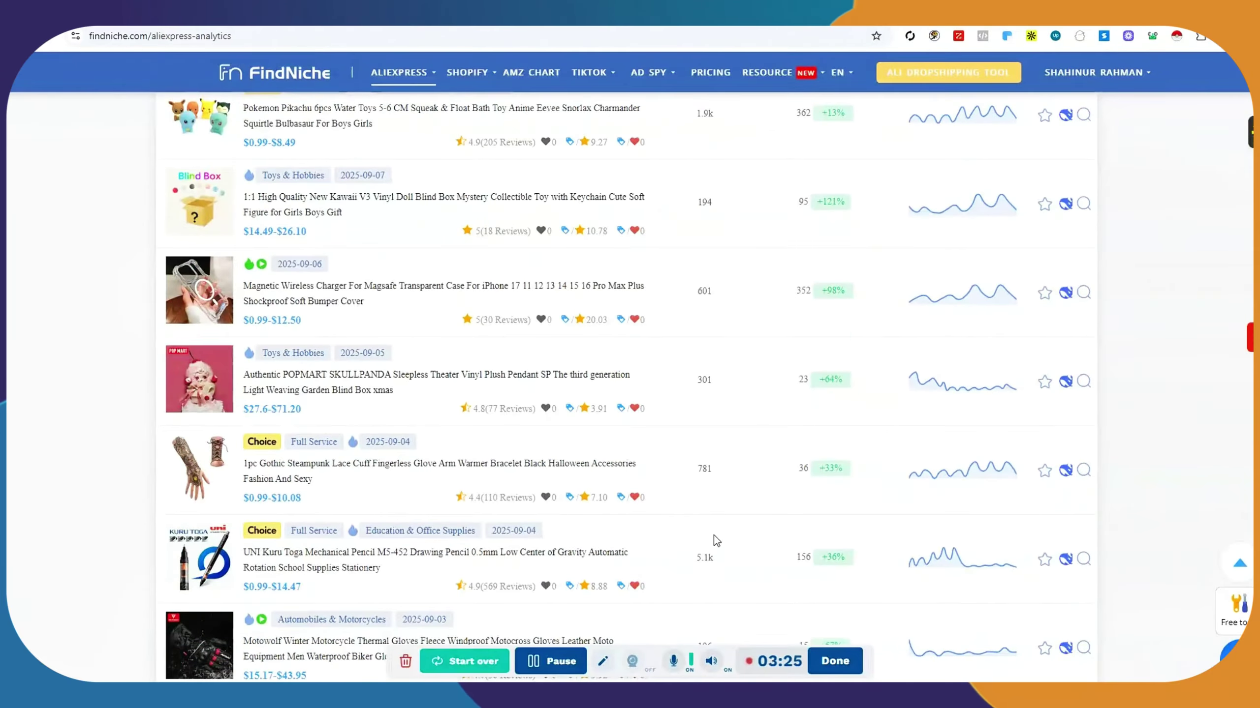
pyautogui.scroll(15, 726, 437)
pyautogui.scroll(-3, 832, 354)
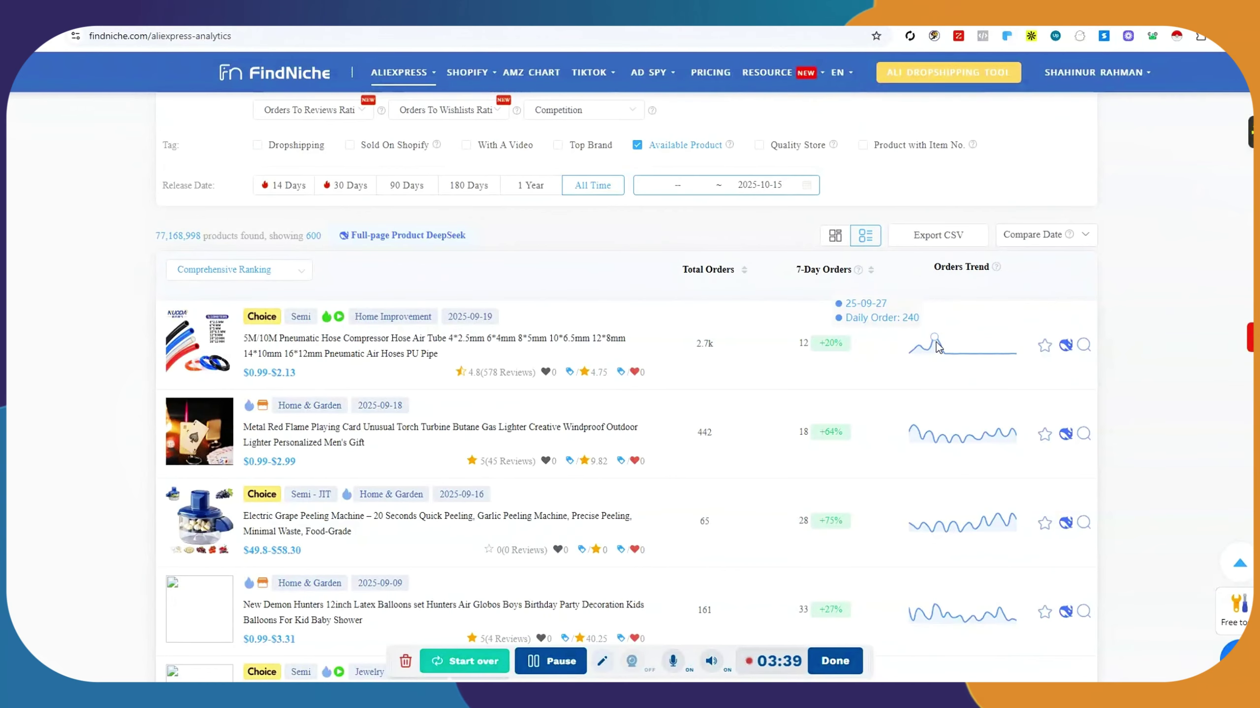
pyautogui.scroll(3, 879, 349)
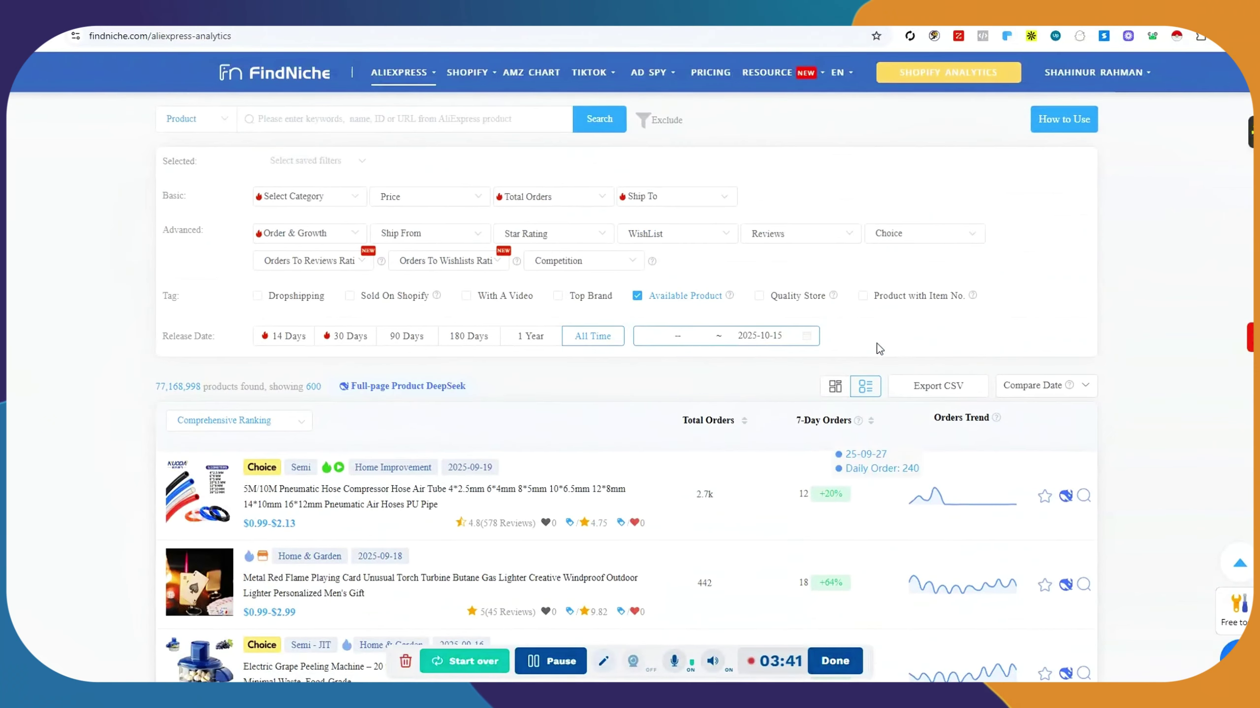
pyautogui.scroll(-11, 297, 329)
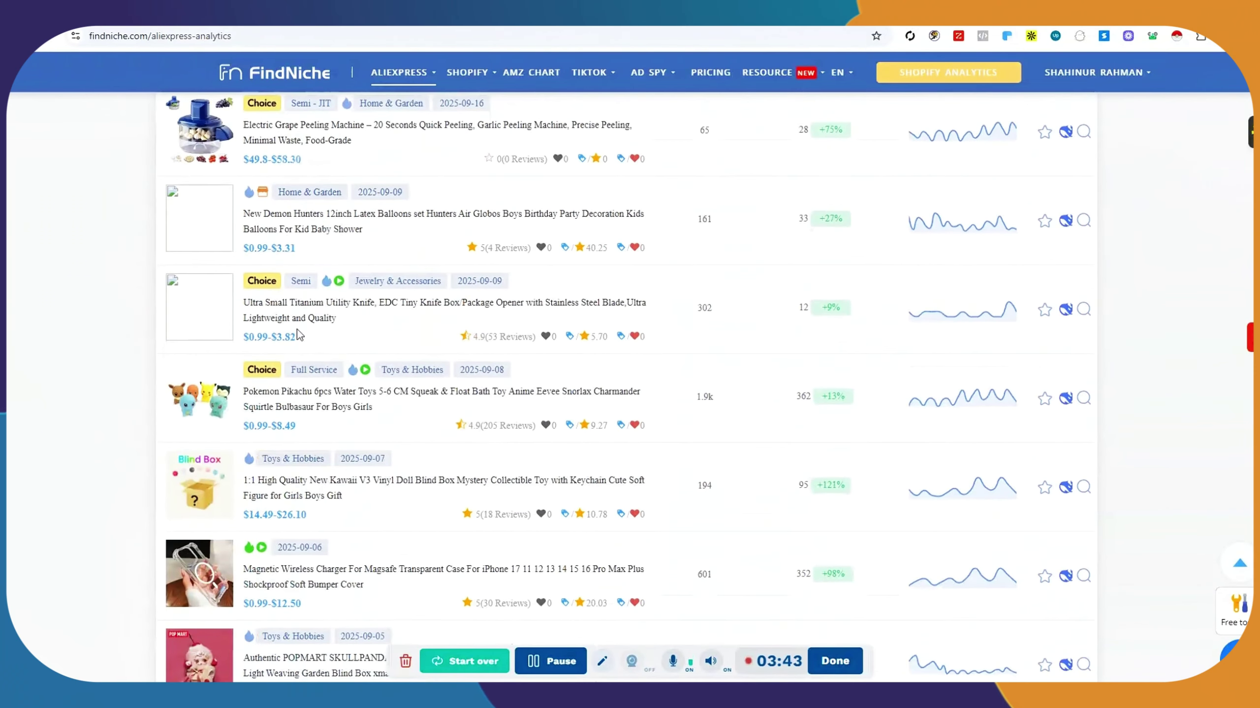
pyautogui.scroll(-15, 298, 331)
pyautogui.scroll(12, 289, 436)
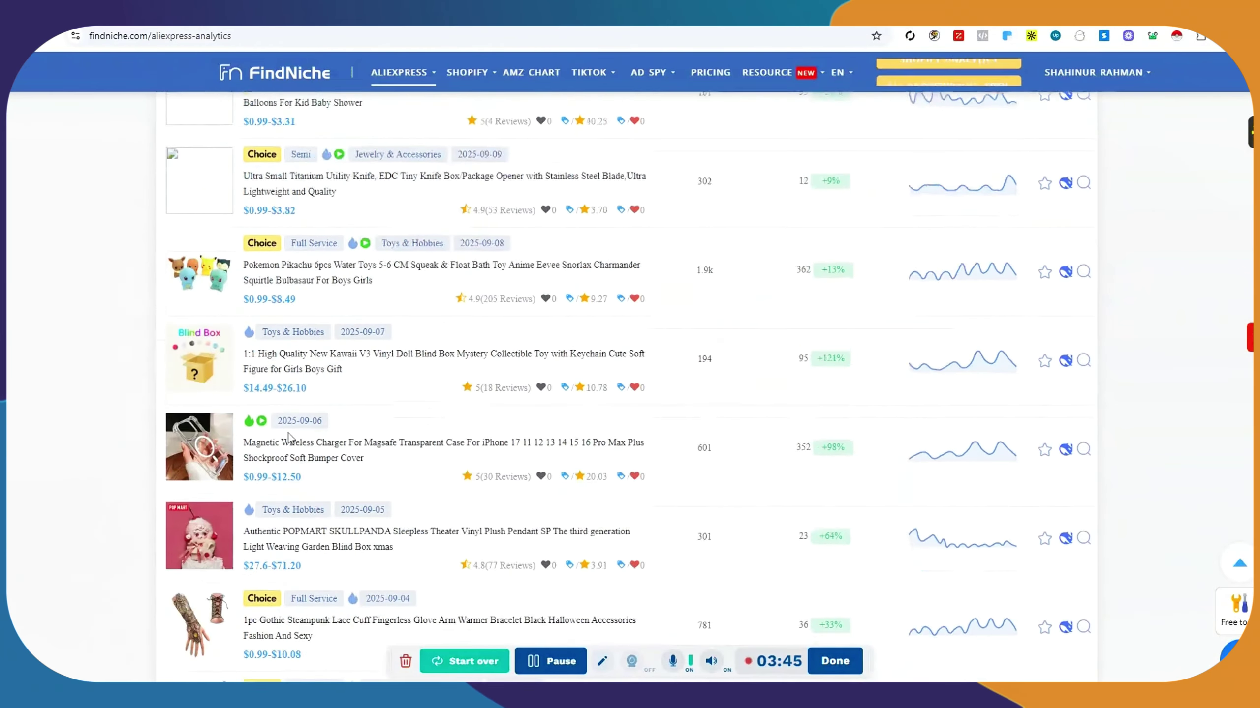
pyautogui.scroll(13, 288, 436)
pyautogui.scroll(-7, 112, 423)
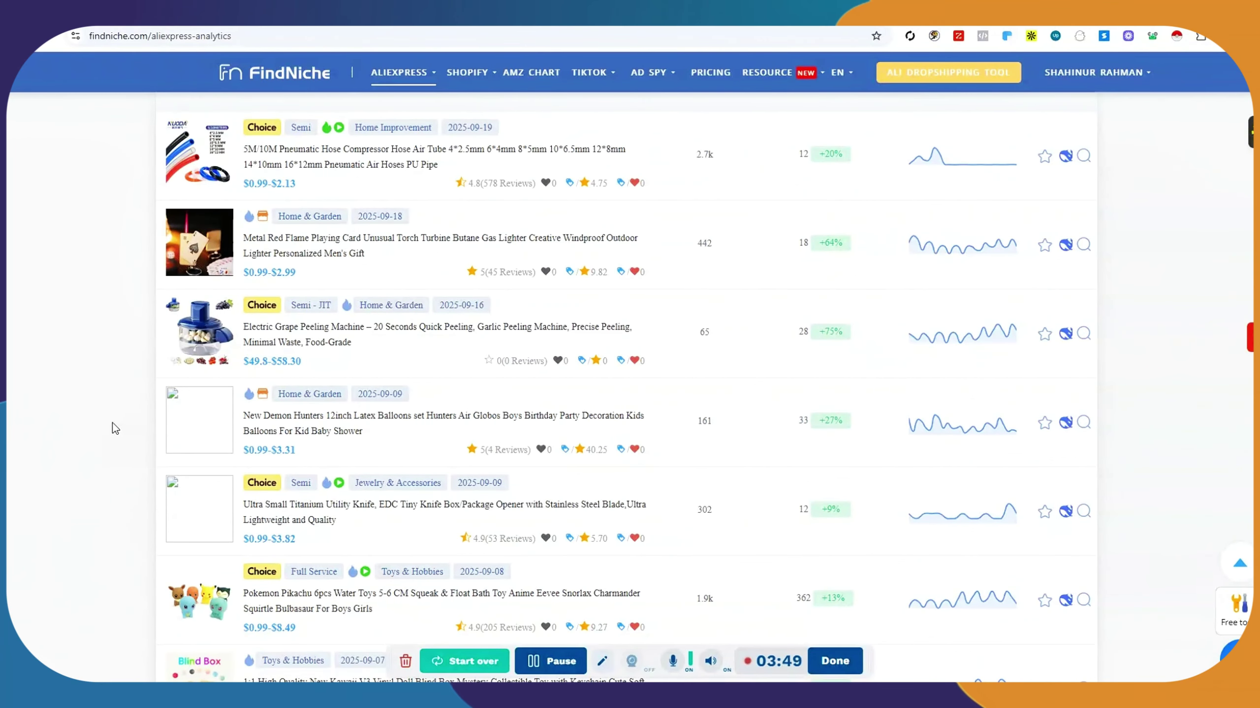
pyautogui.scroll(-5, 548, 357)
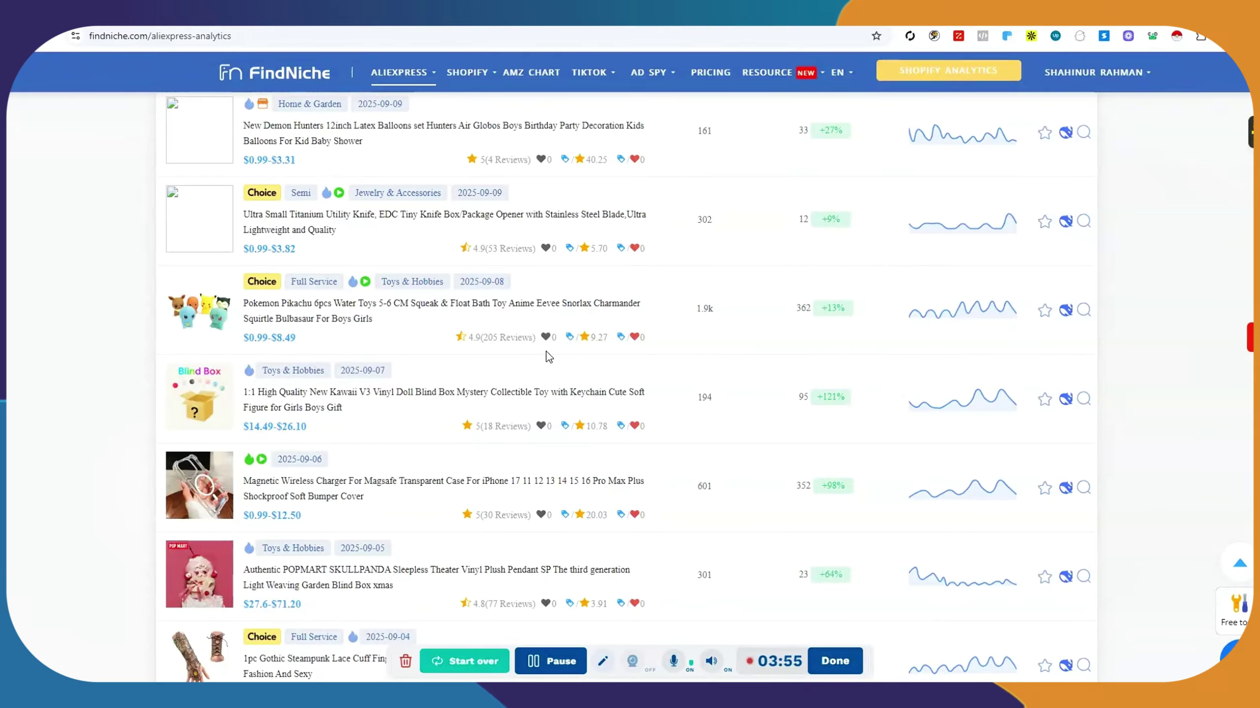
pyautogui.scroll(10, 548, 358)
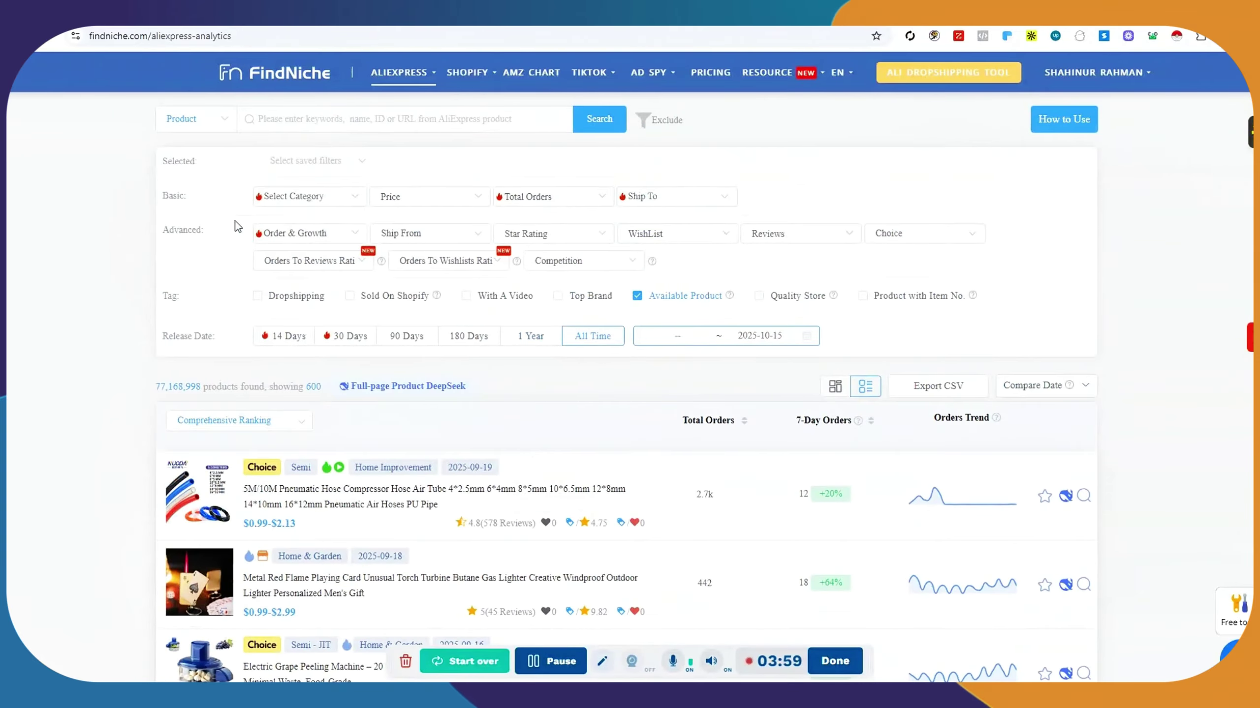
# - Filter the AliExpress products by the Car Wash & Maintenance category under Automobiles & Motorcycles
pyautogui.click(320, 199)
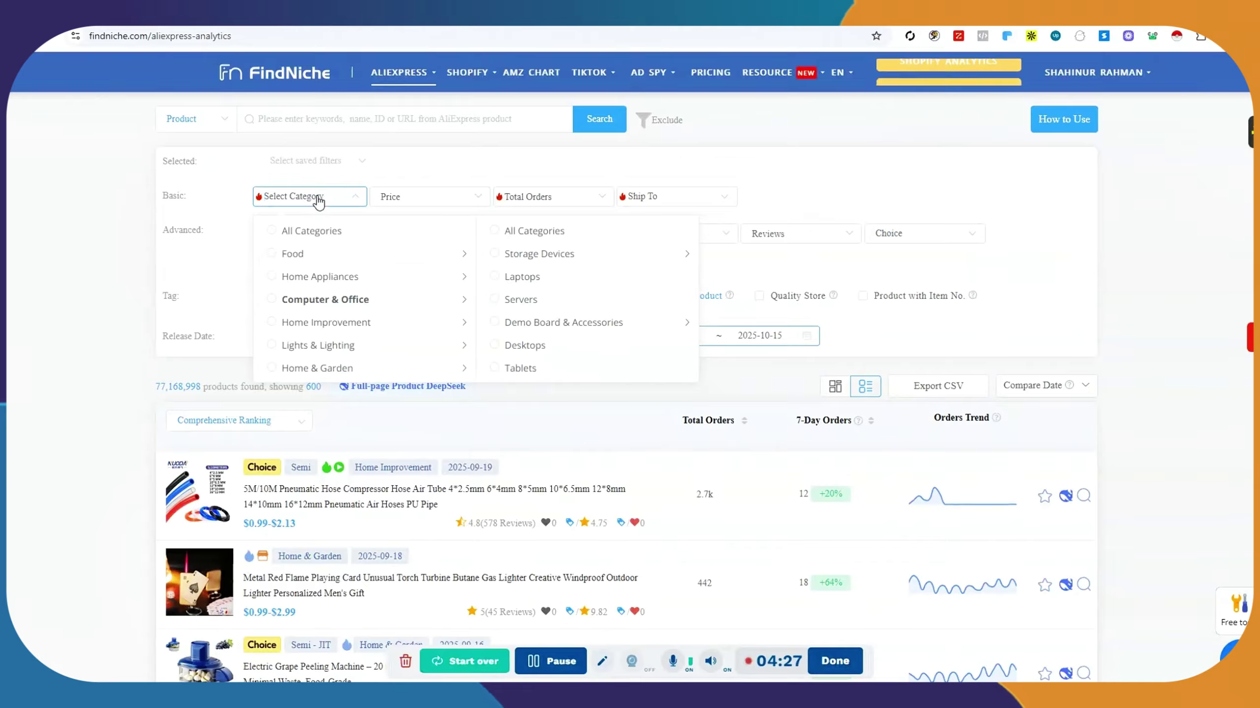
pyautogui.scroll(-5, 315, 240)
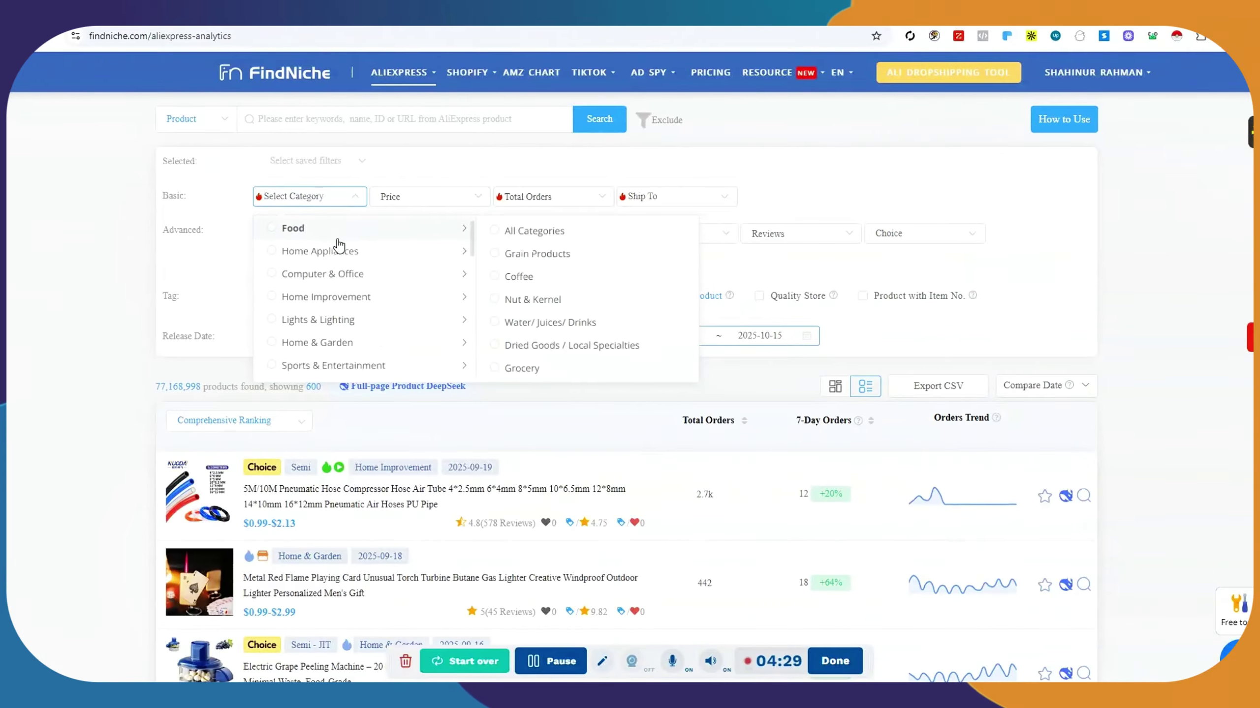
pyautogui.scroll(-3, 379, 276)
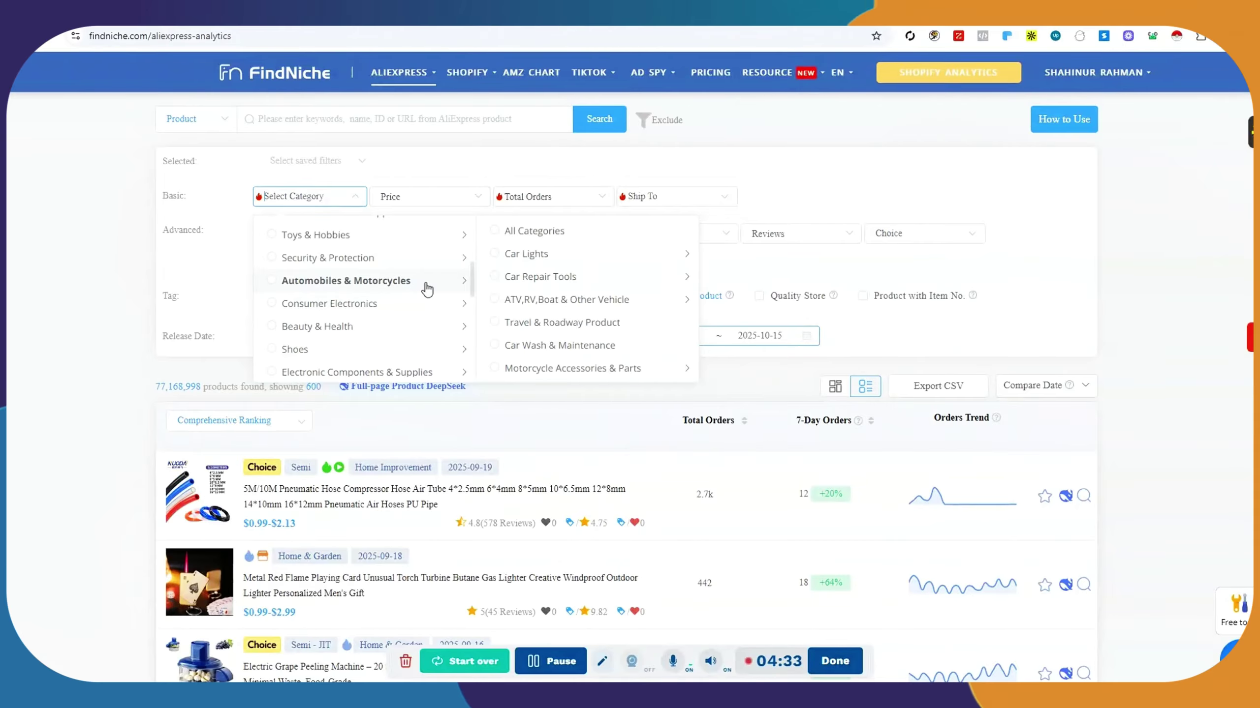
pyautogui.scroll(-3, 594, 275)
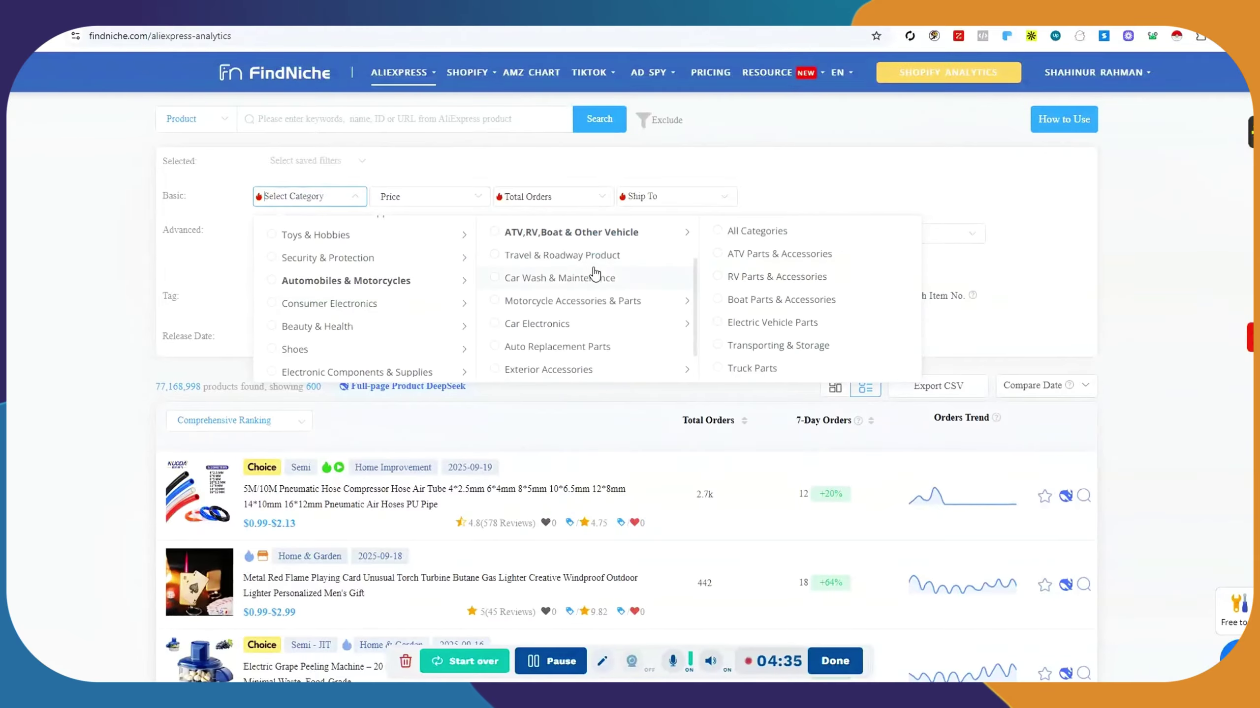
pyautogui.click(495, 278)
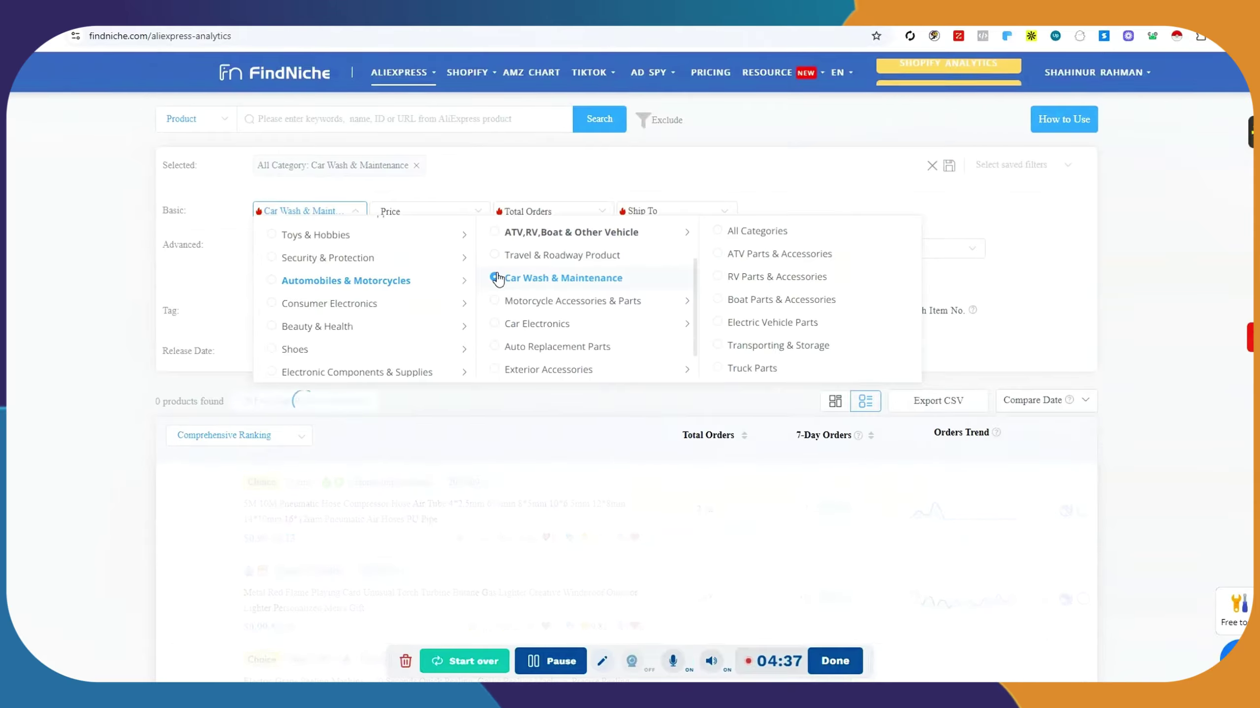
pyautogui.click(1166, 345)
# - Examine the Car Wash & Maintenance products for their prices, reviews, order counts and order trends through the end of the first page
pyautogui.scroll(-4, 1152, 345)
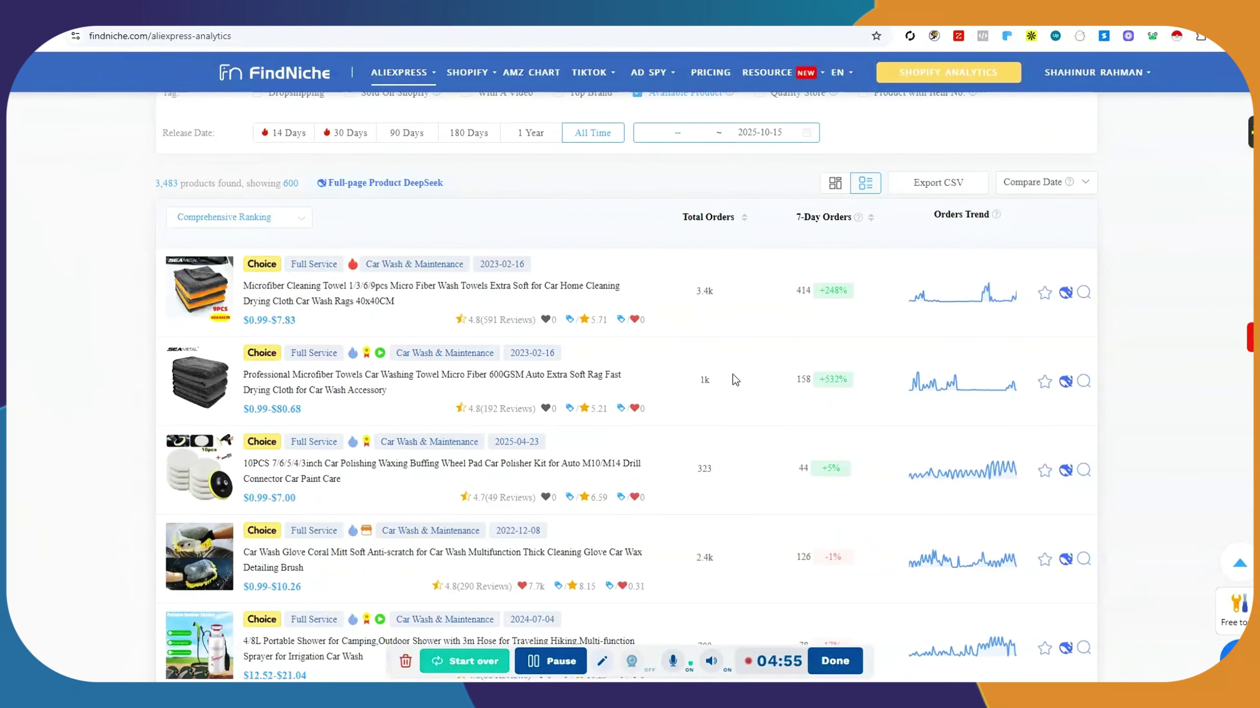
pyautogui.scroll(-1, 727, 378)
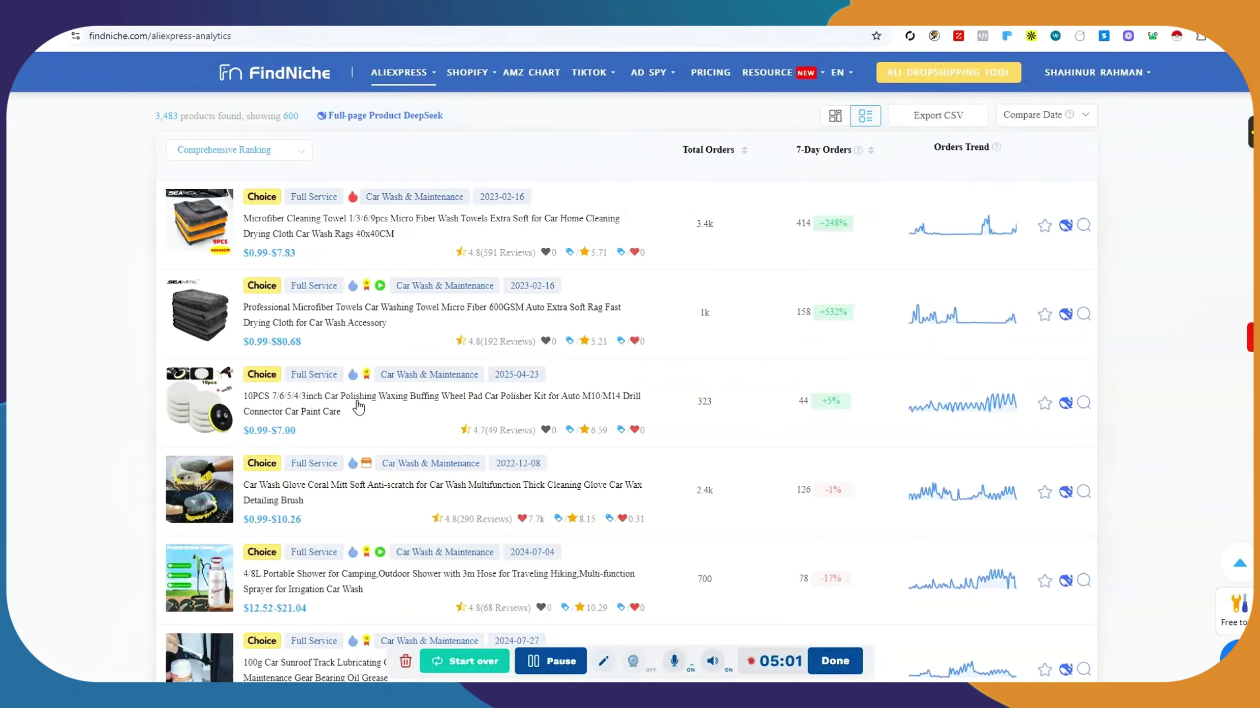
pyautogui.scroll(-3, 413, 309)
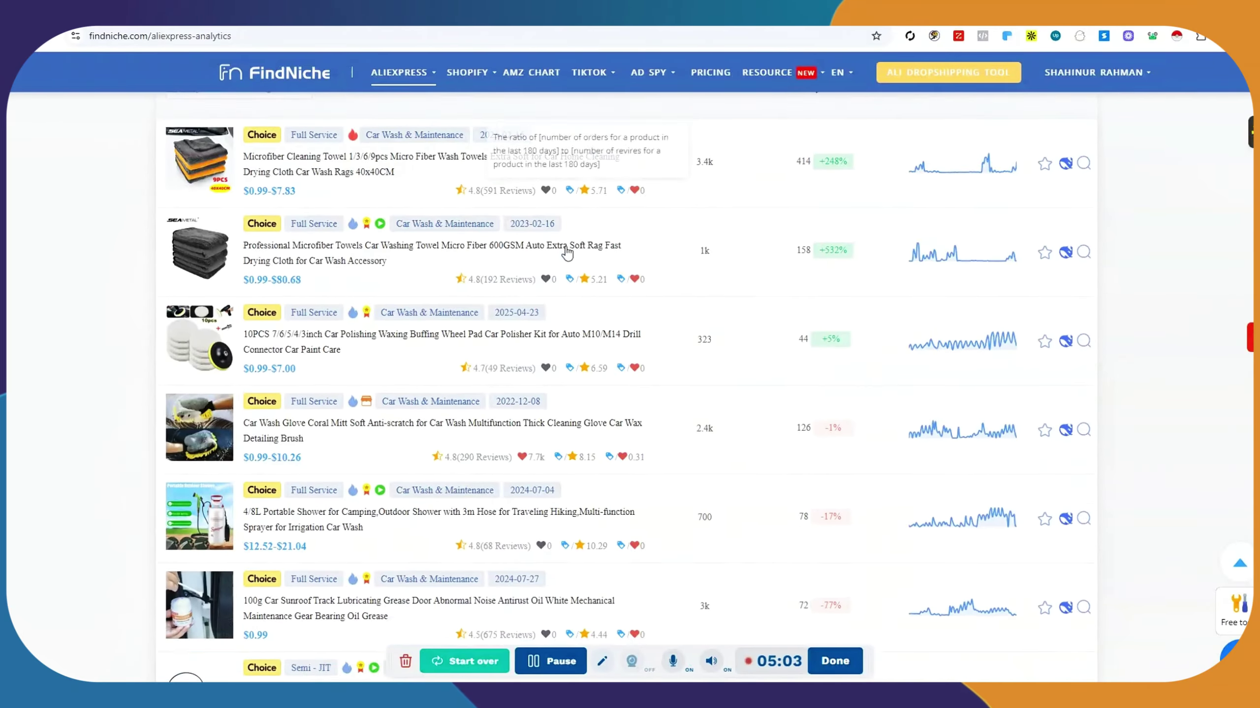
pyautogui.scroll(-12, 413, 308)
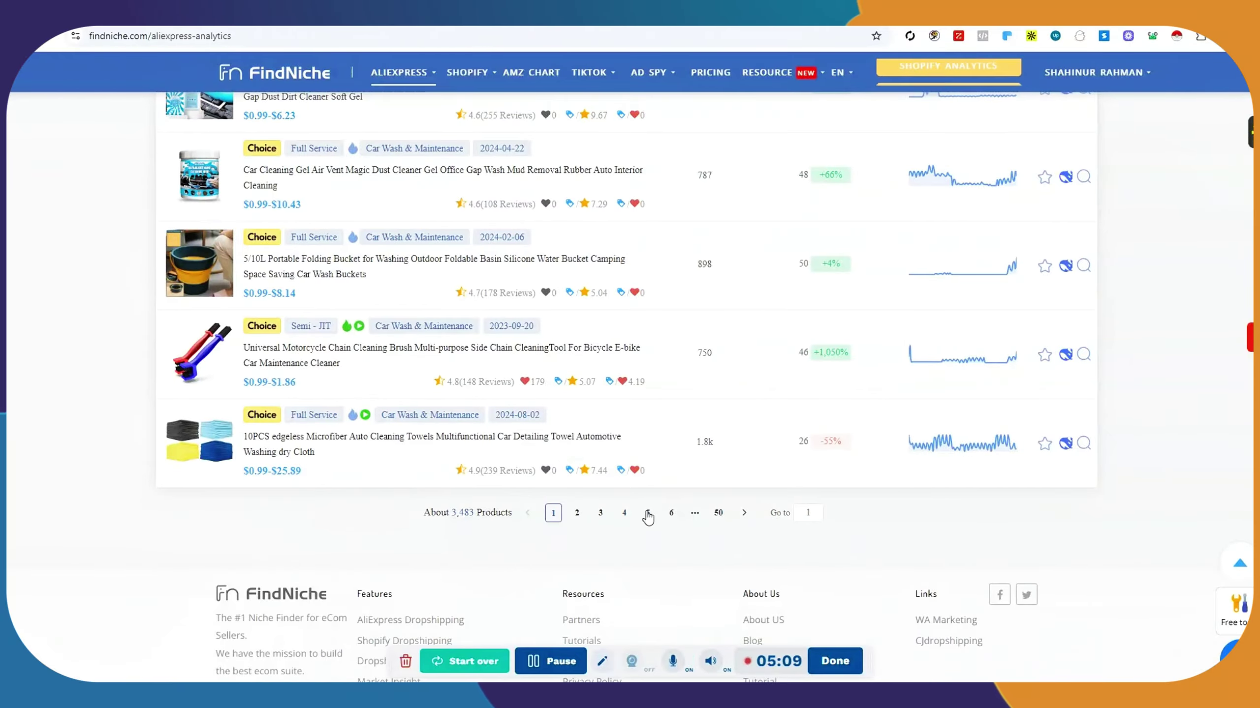
pyautogui.scroll(8, 677, 478)
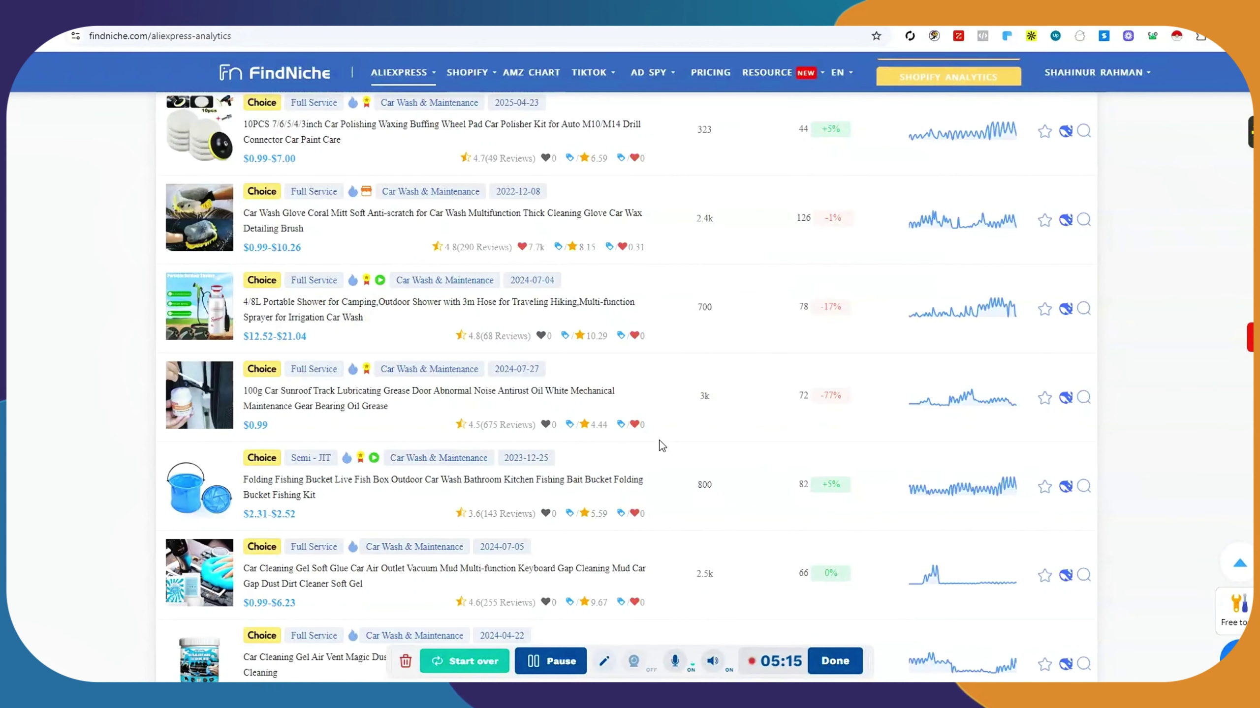
pyautogui.scroll(3, 659, 441)
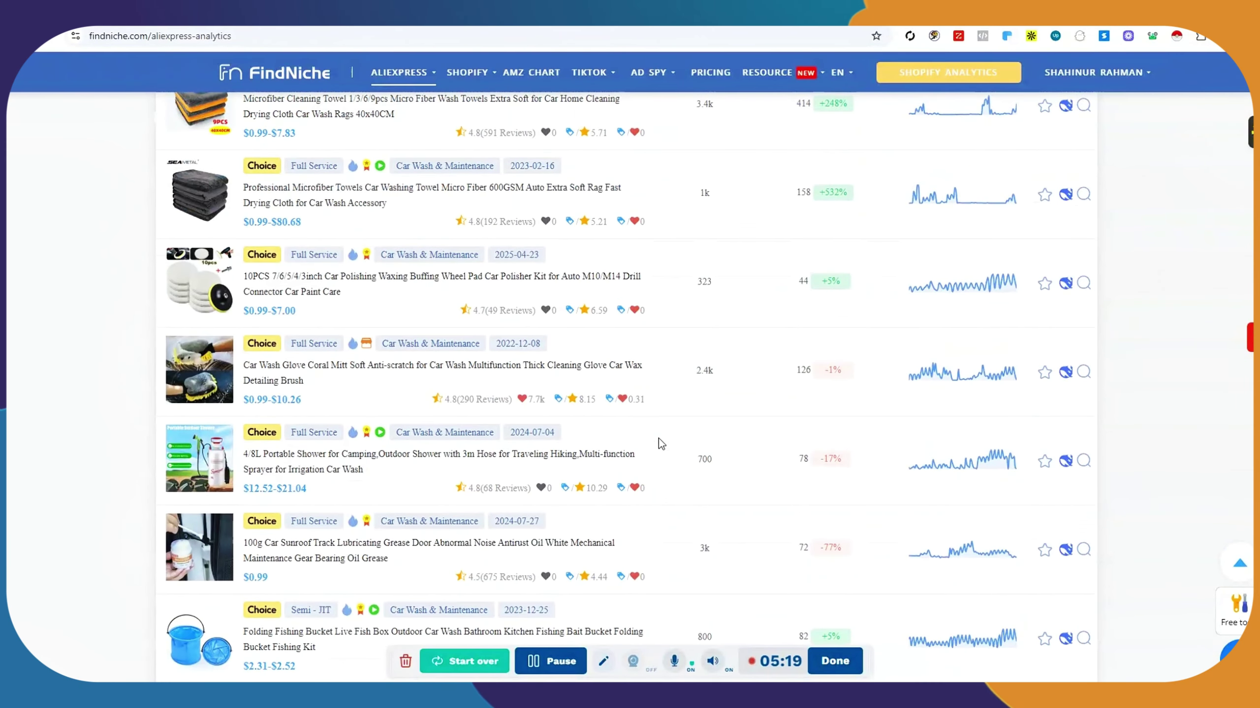
pyautogui.scroll(5, 655, 437)
pyautogui.scroll(-20, 651, 435)
pyautogui.scroll(3, 169, 395)
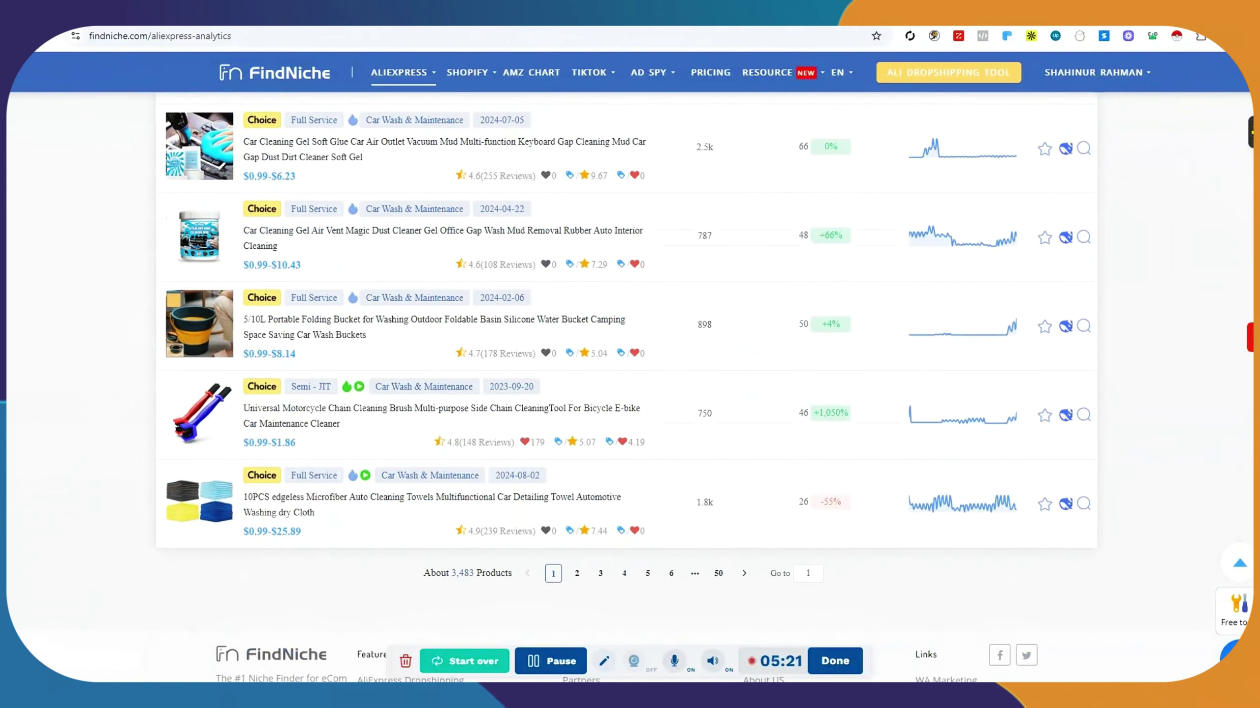
pyautogui.scroll(1, 636, 382)
pyautogui.scroll(5, 636, 383)
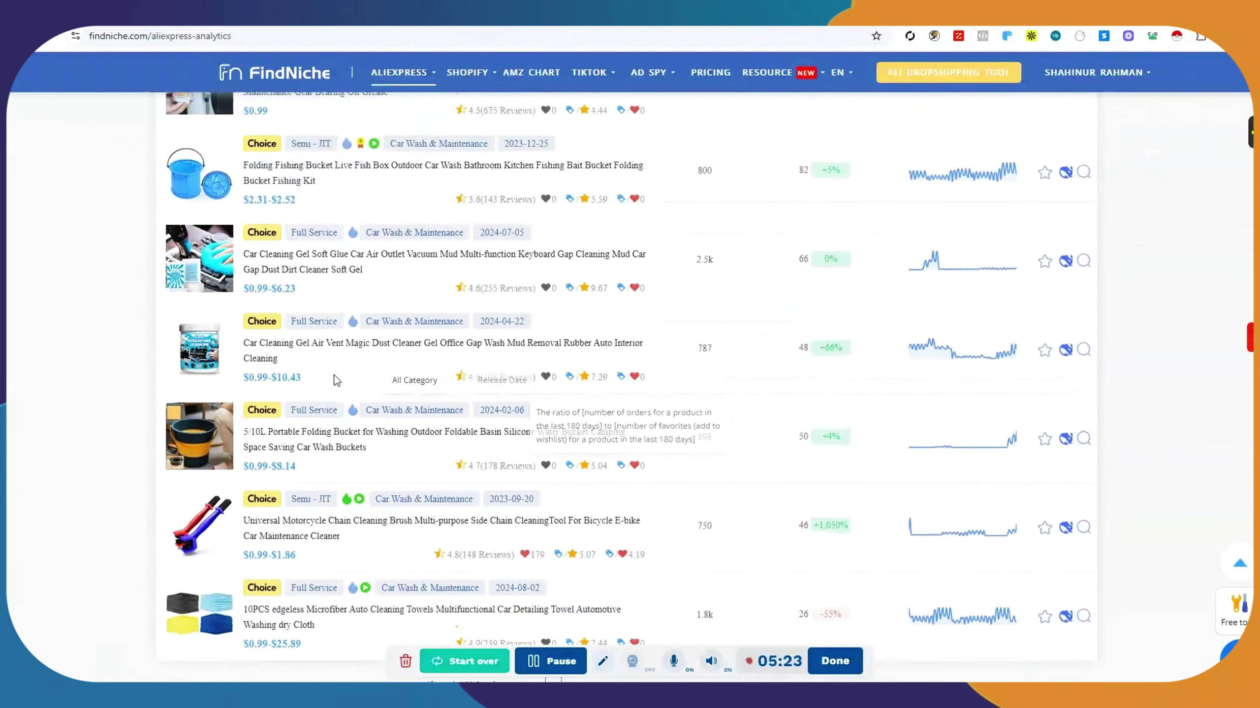
pyautogui.scroll(5, 505, 419)
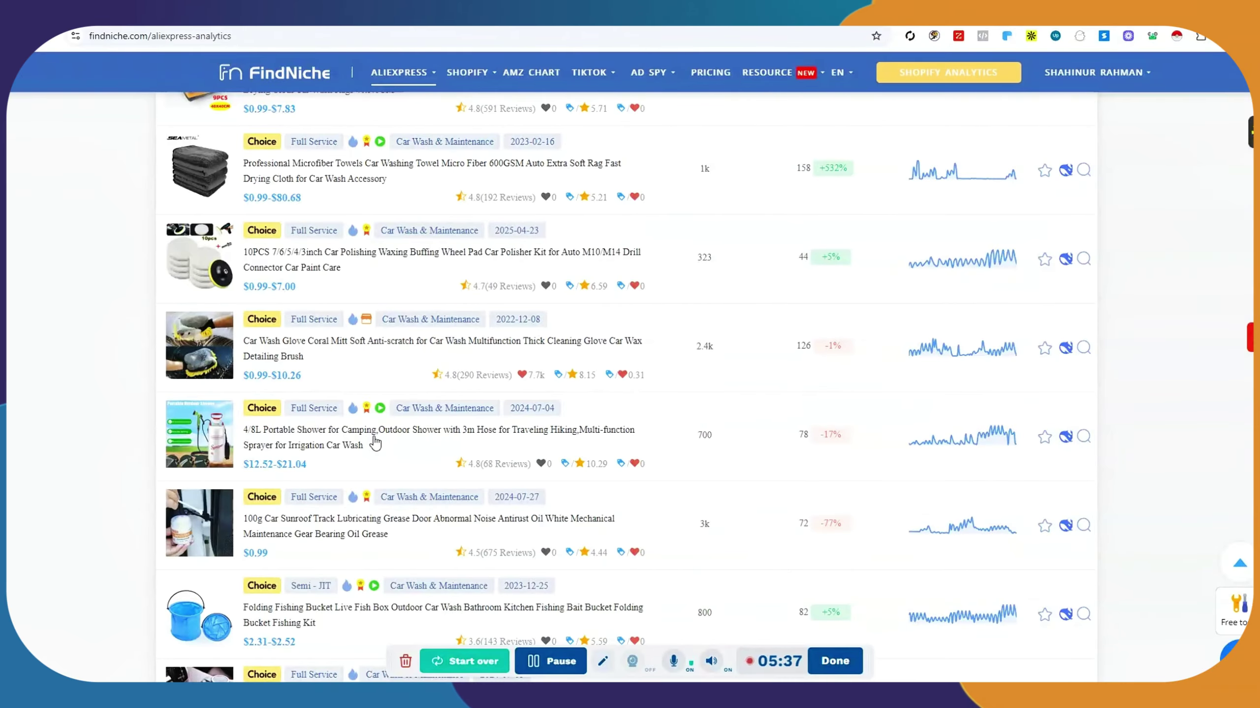
# - Open the detail page of the 4/8L Portable Shower for Camping from the car wash results
pyautogui.scroll(-5, 376, 443)
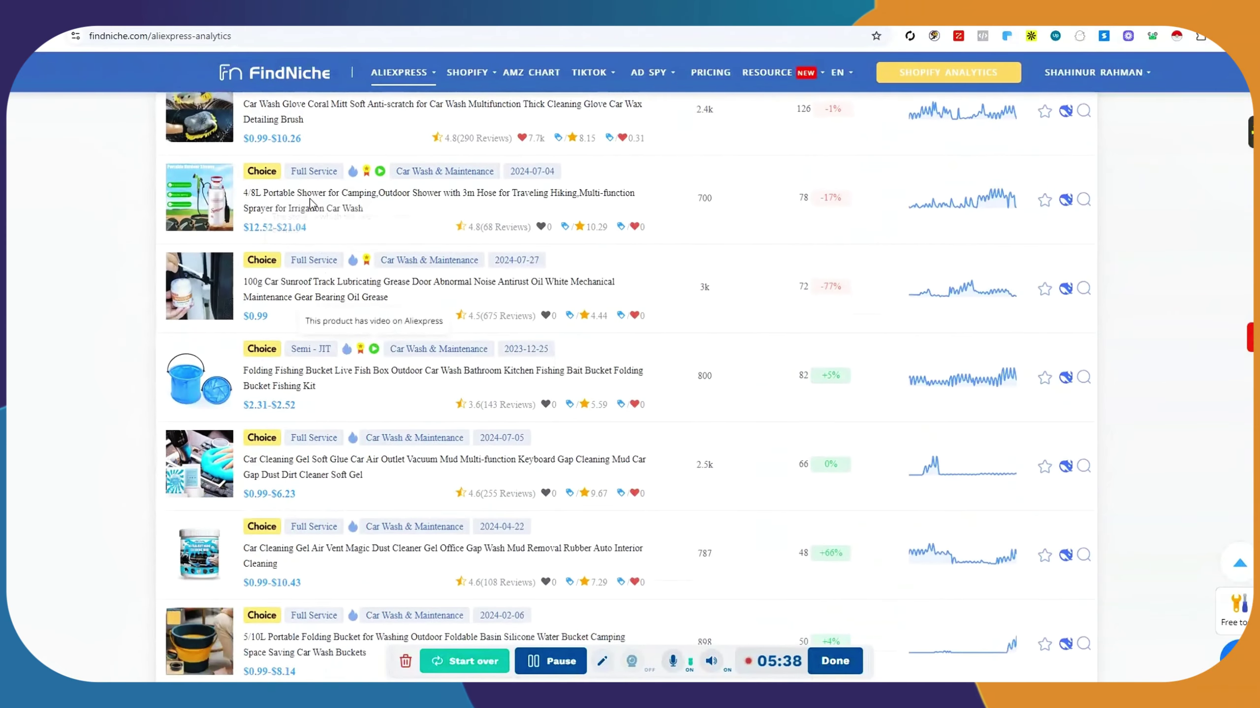
pyautogui.click(275, 197)
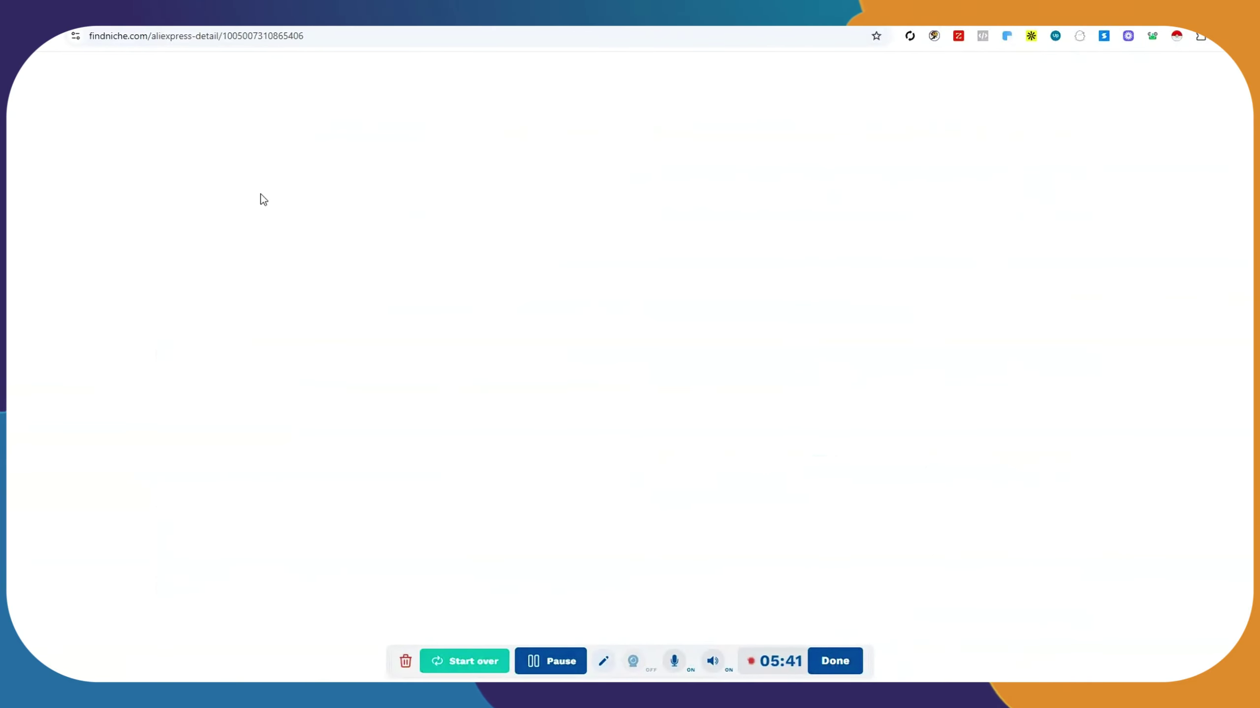
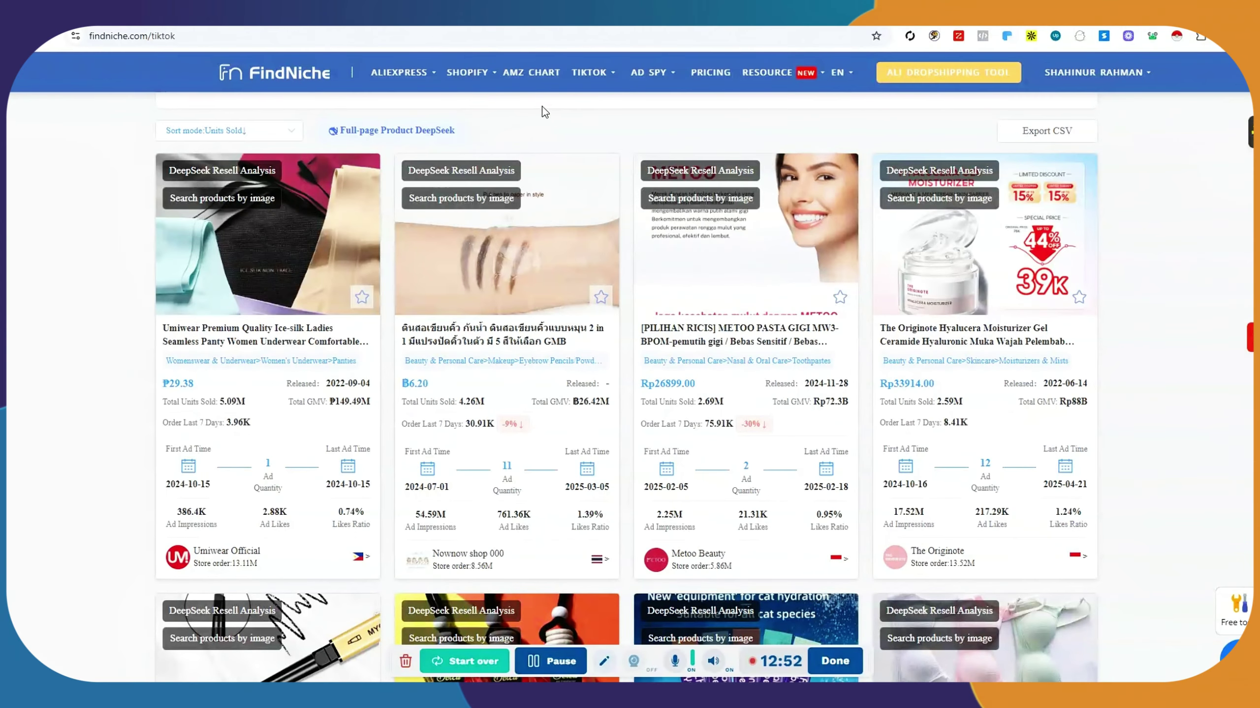
# - Search by image for products similar to the METOO MW-3 toothpaste, then close the matches and open the toothpaste's TikTok detail page
pyautogui.click(726, 201)
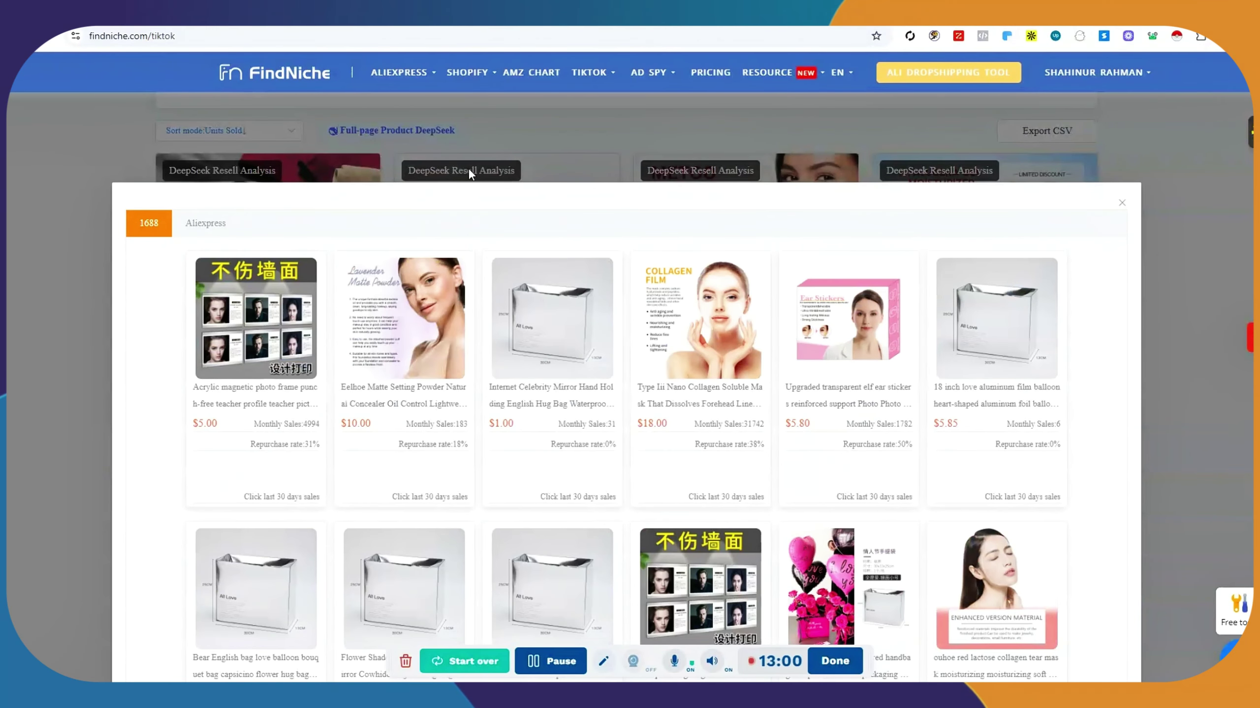
pyautogui.click(469, 169)
pyautogui.click(726, 249)
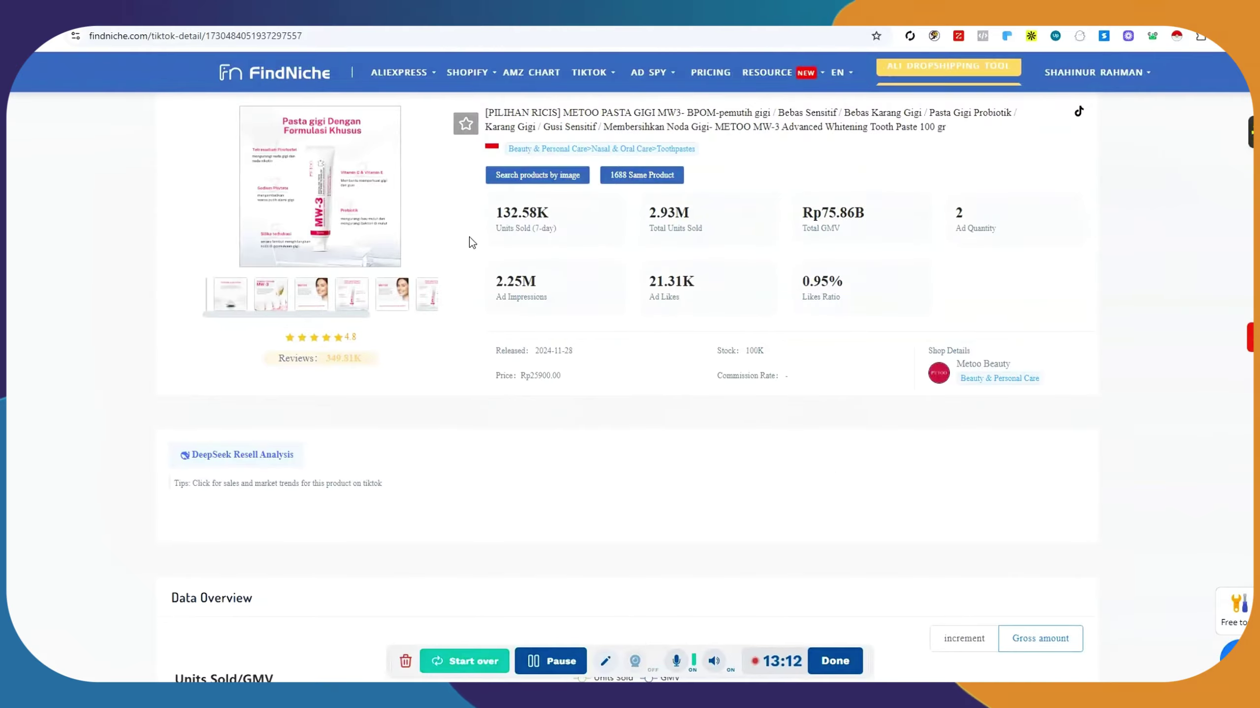
# - Examine the toothpaste's 7-day units sold and total units sold figures
pyautogui.moveTo(493, 214); pyautogui.dragTo(550, 214)
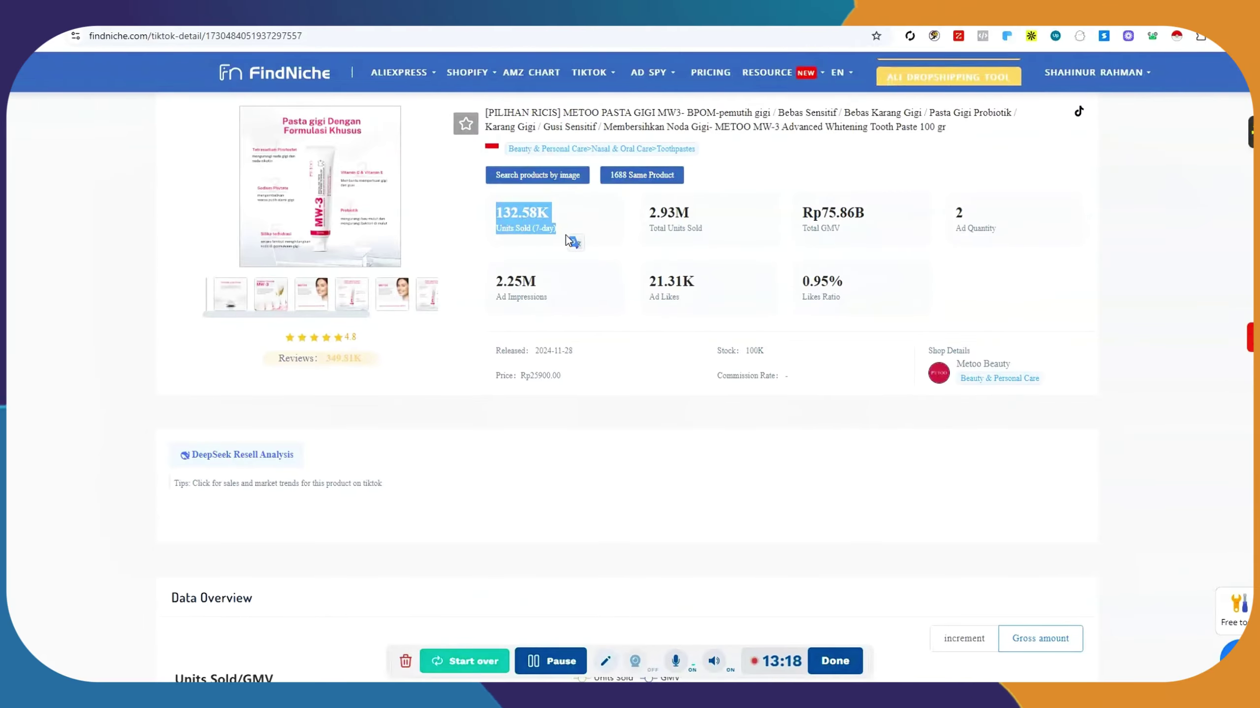
pyautogui.click(546, 227)
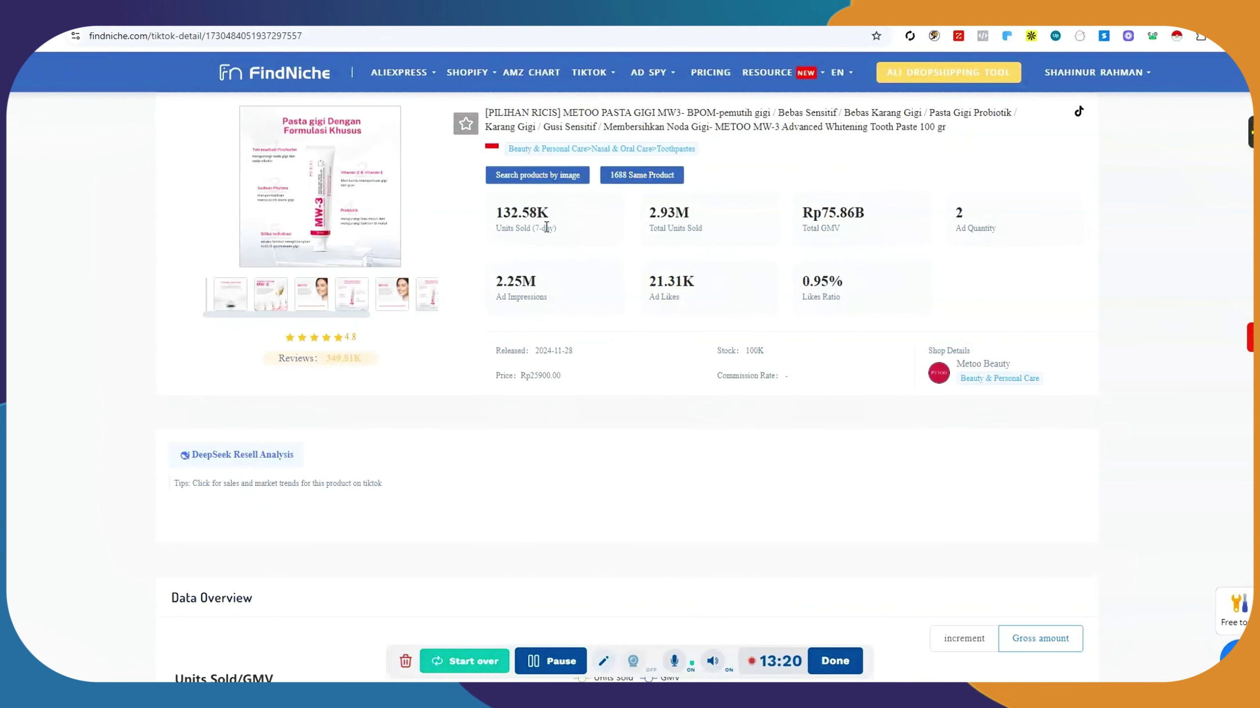
pyautogui.moveTo(478, 231); pyautogui.dragTo(459, 212)
pyautogui.click(517, 219)
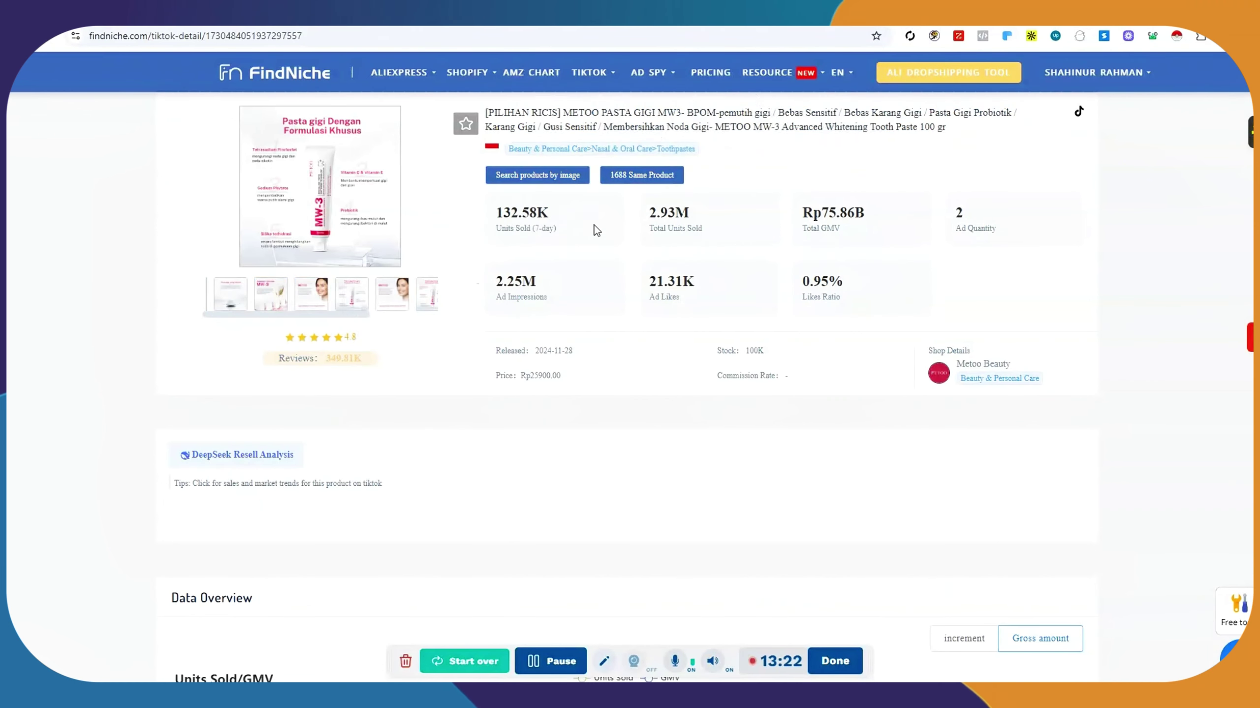
pyautogui.moveTo(693, 239); pyautogui.dragTo(635, 204)
pyautogui.click(659, 214)
pyautogui.click(703, 224)
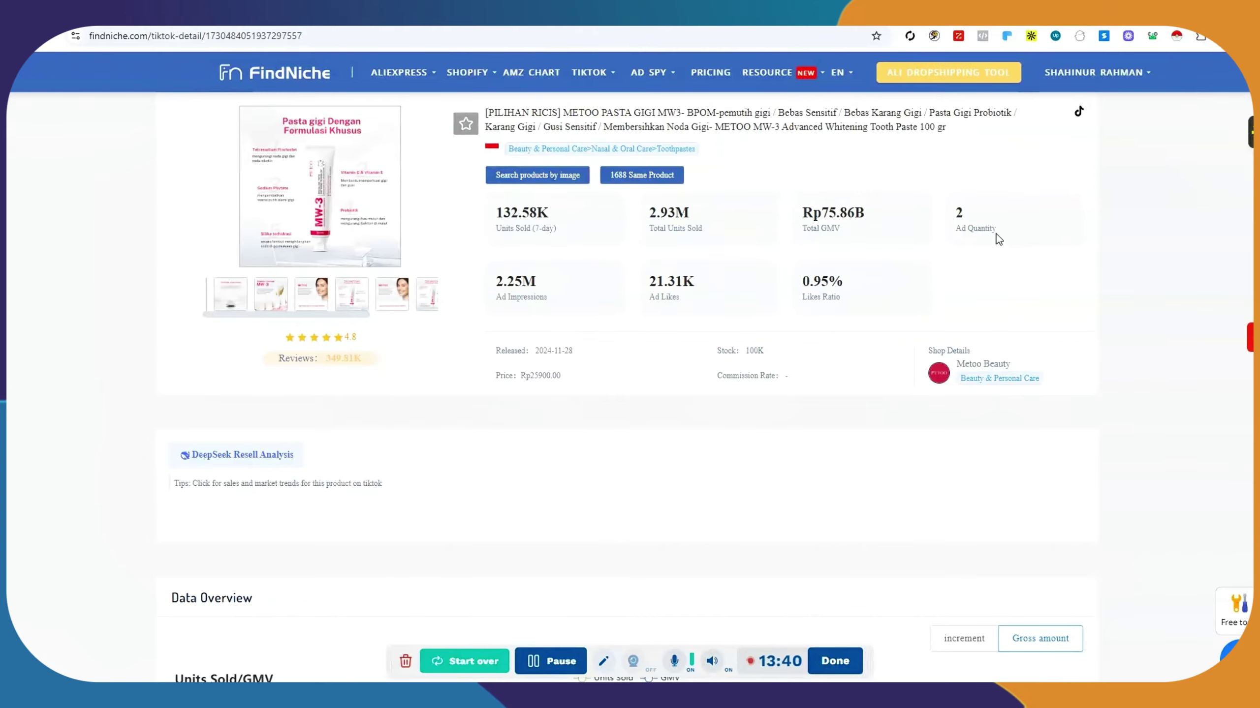
# - Review the toothpaste's Units Sold/GMV and price charts and the ad videos under AD Data
pyautogui.scroll(-1, 987, 234)
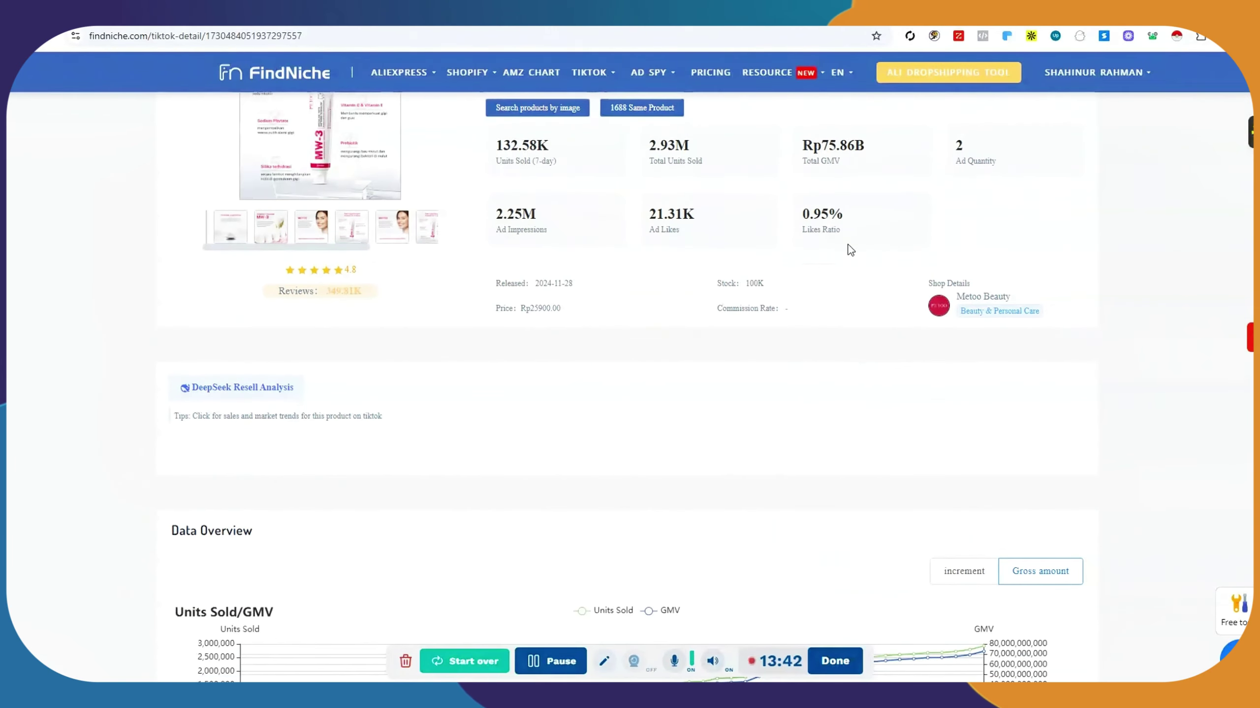
pyautogui.scroll(-4, 578, 212)
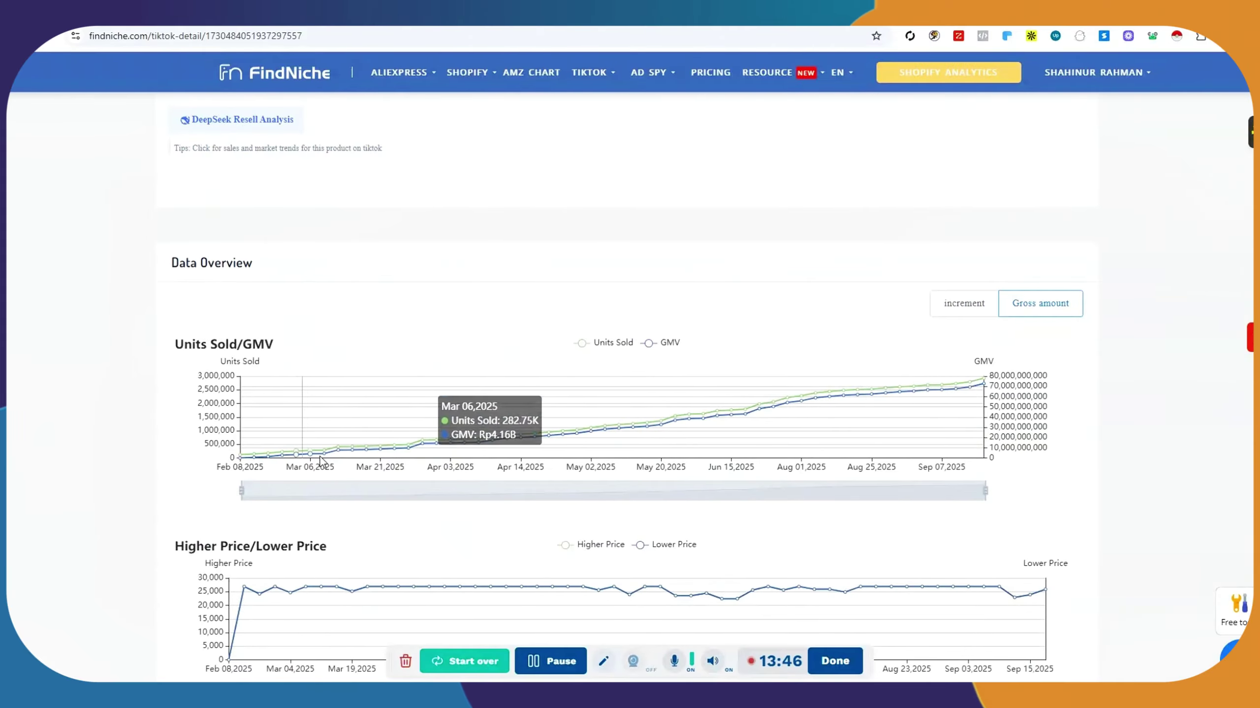
pyautogui.scroll(-5, 763, 301)
pyautogui.scroll(-2, 410, 295)
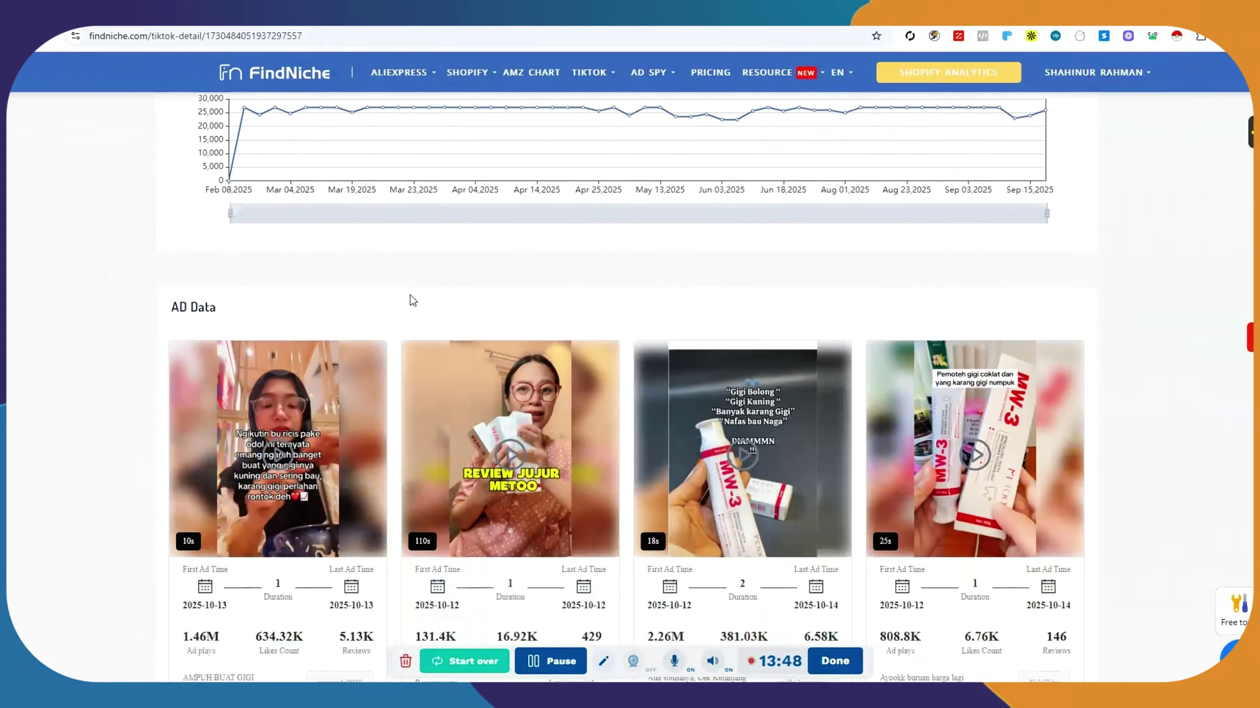
pyautogui.scroll(4, 414, 308)
pyautogui.scroll(-10, 419, 330)
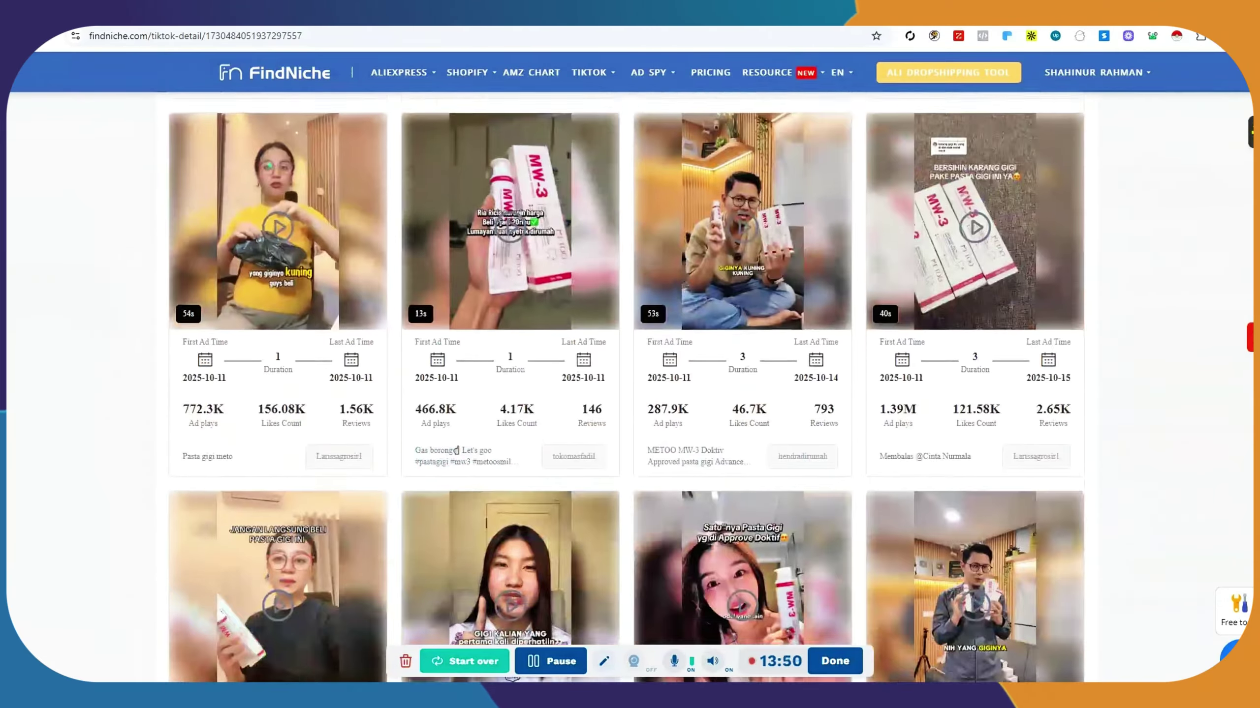
# - Compare the plays, likes, reviews and run dates of the toothpaste's ad videos, and look through its TikTok similar products
pyautogui.scroll(6, 420, 330)
pyautogui.scroll(-4, 659, 517)
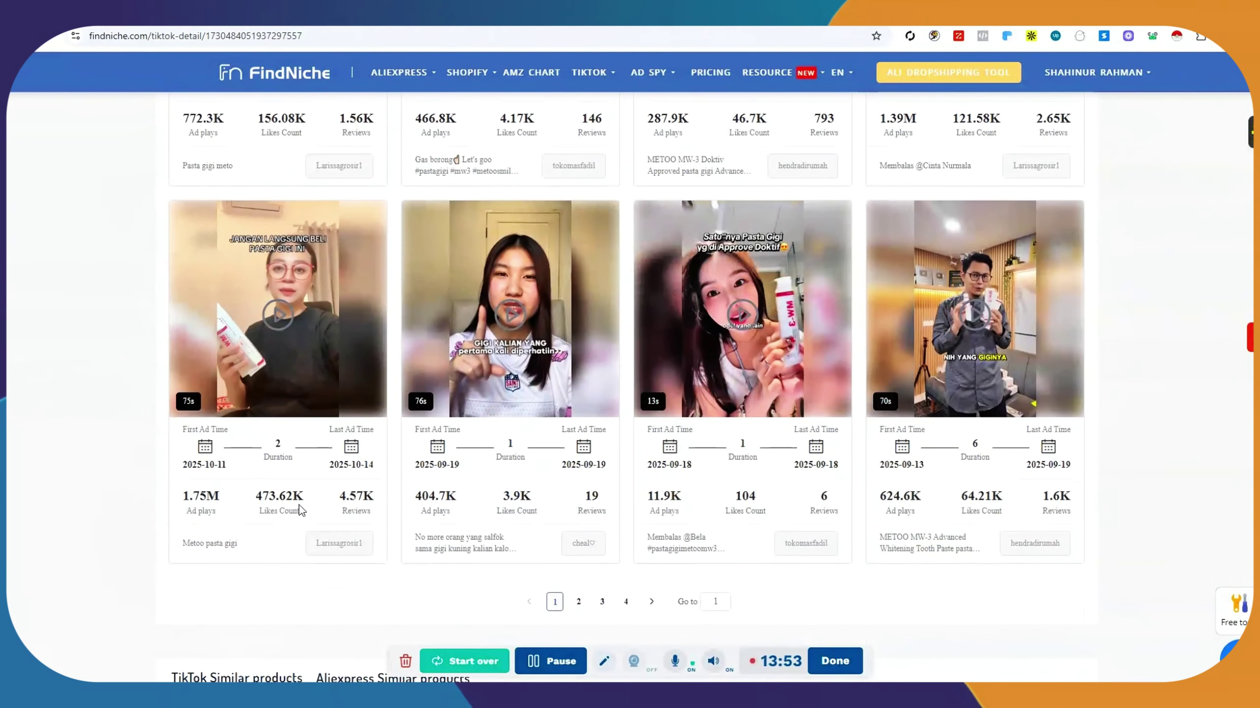
pyautogui.moveTo(270, 402)
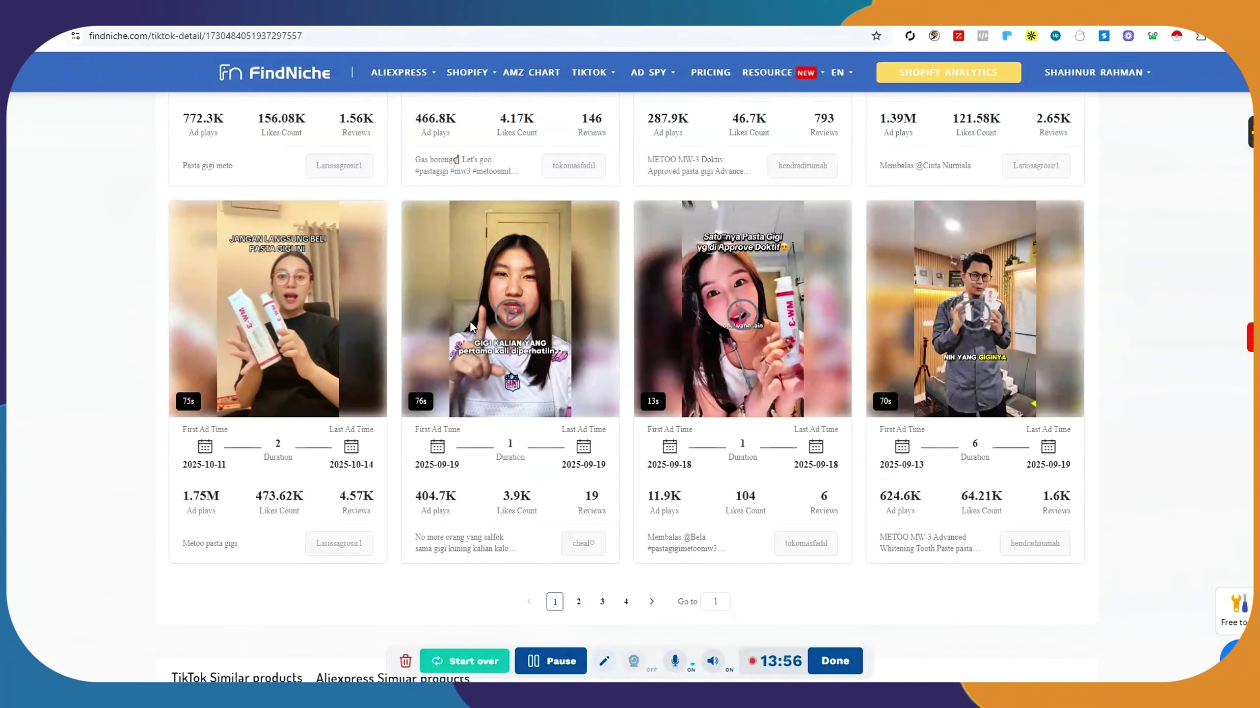
pyautogui.moveTo(767, 335)
pyautogui.moveTo(985, 327)
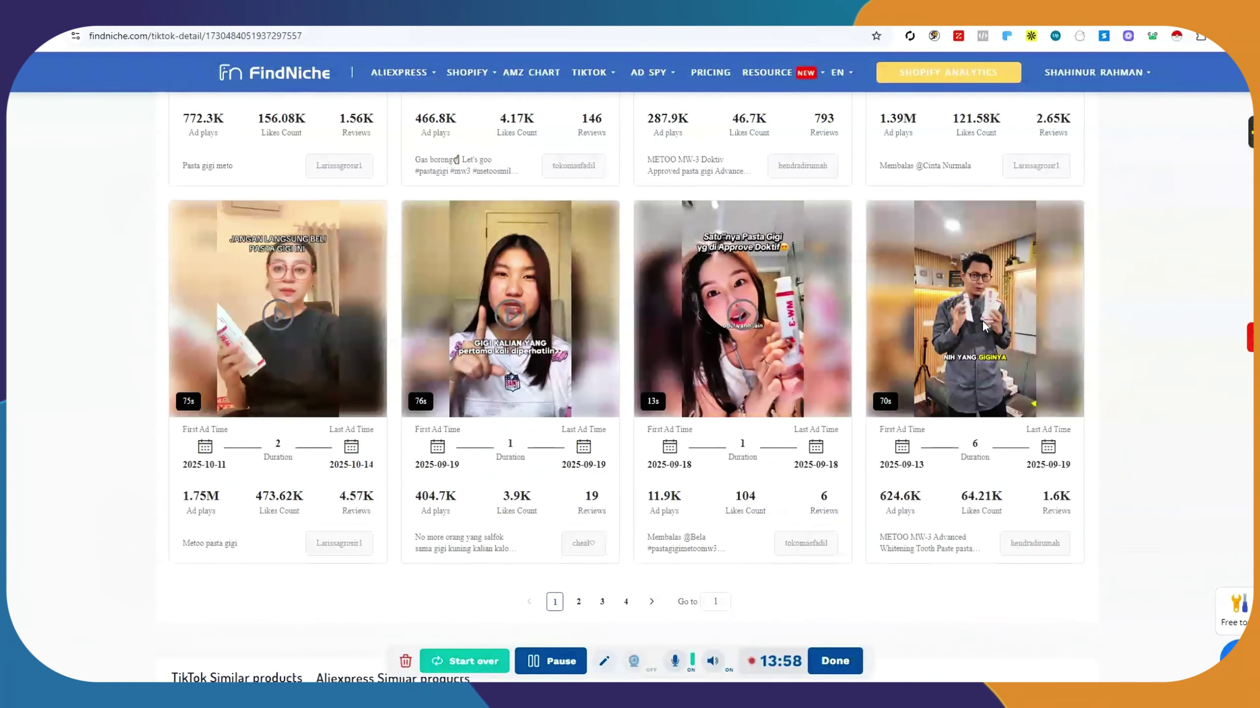
pyautogui.scroll(8, 1089, 420)
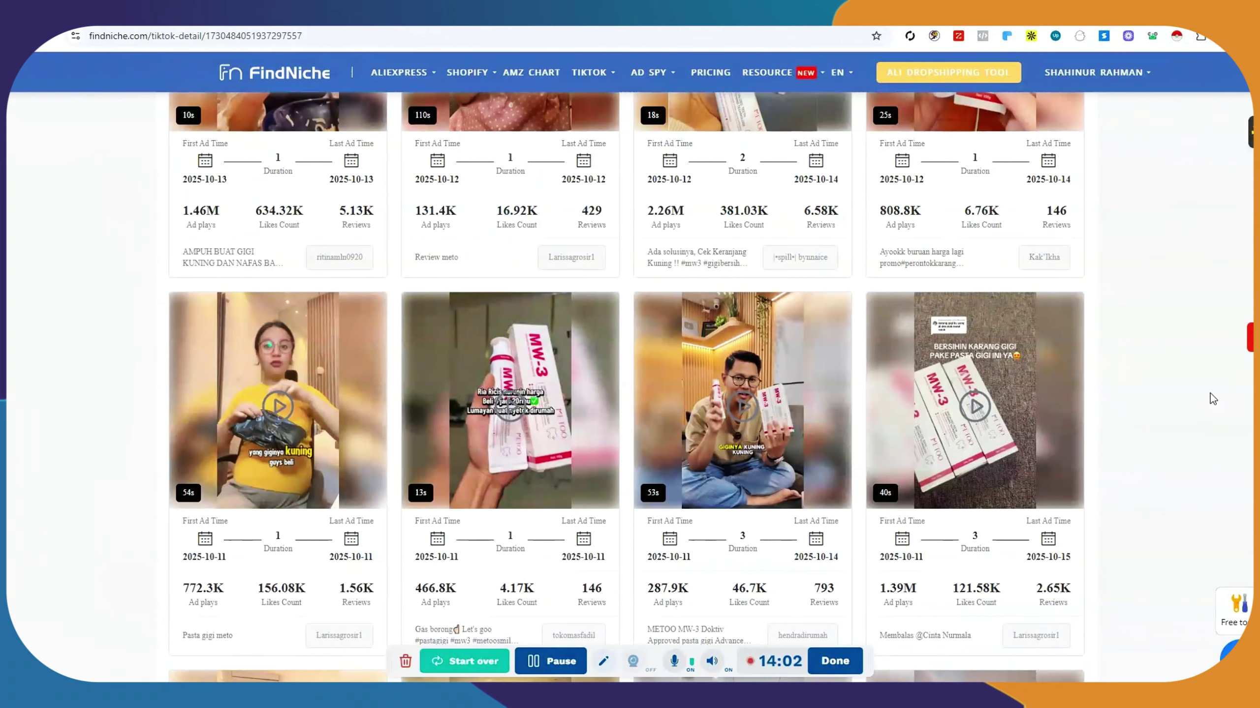
pyautogui.scroll(10, 1210, 394)
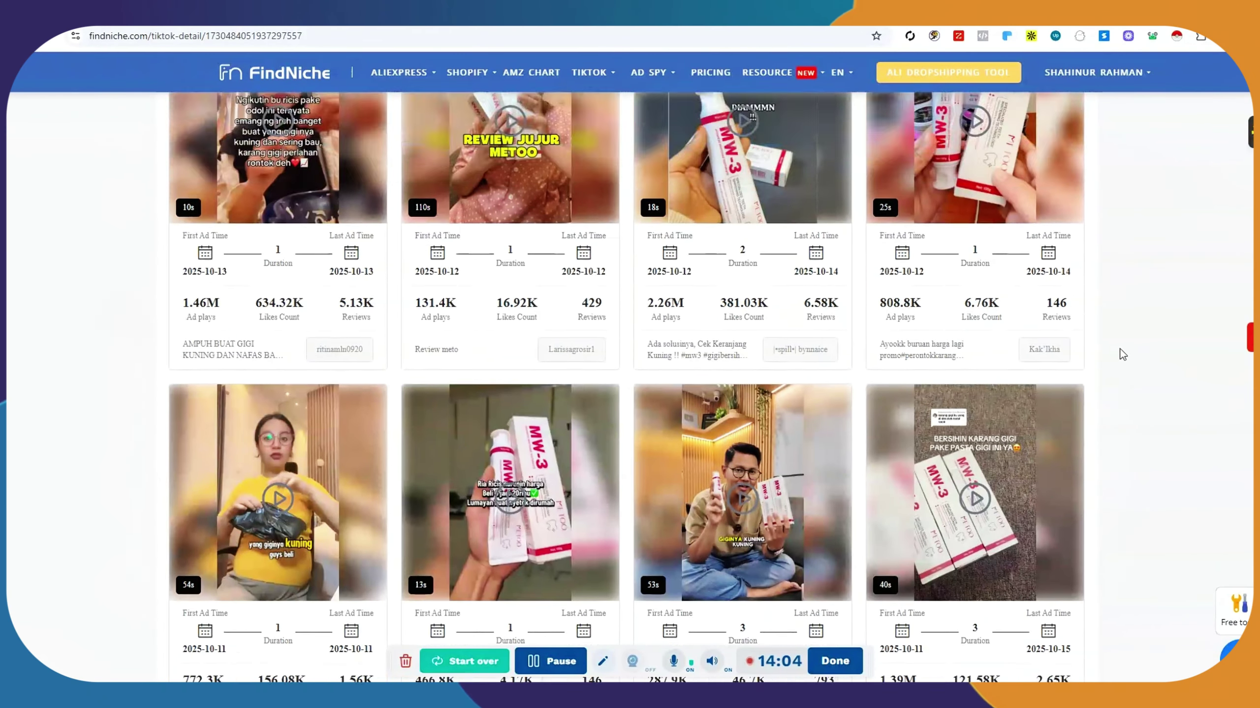
pyautogui.scroll(-10, 6, 362)
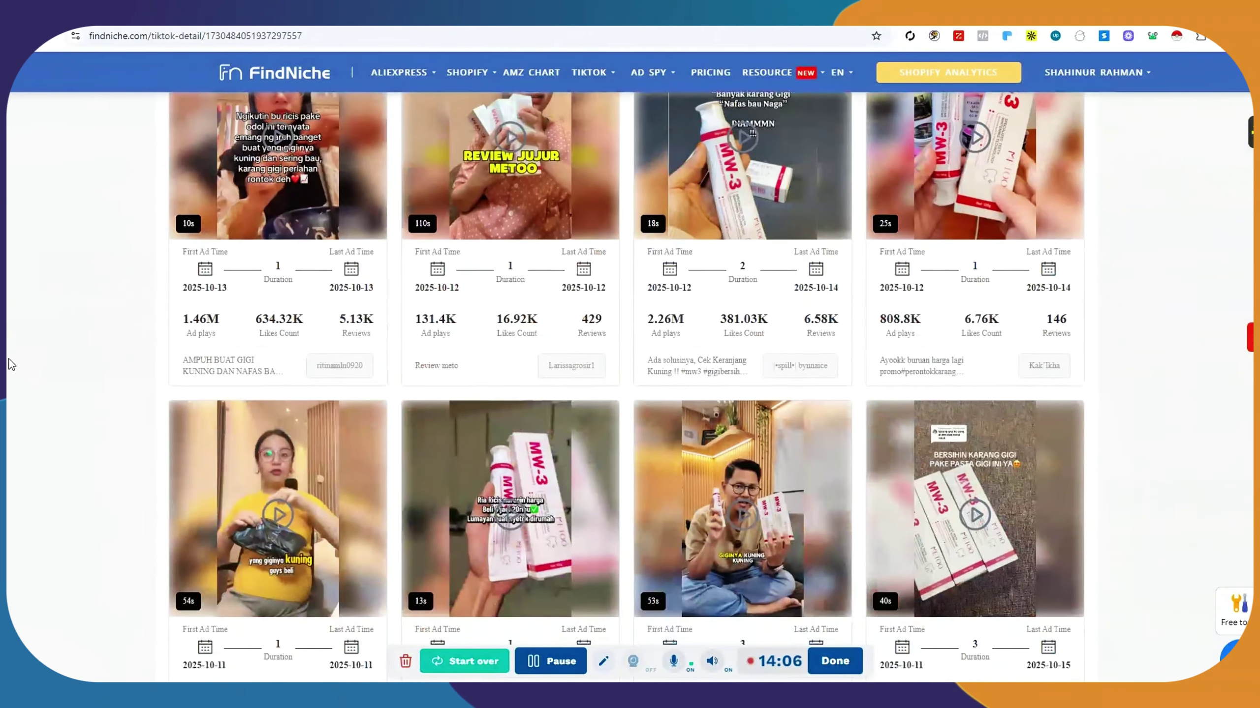
pyautogui.scroll(2, 7, 363)
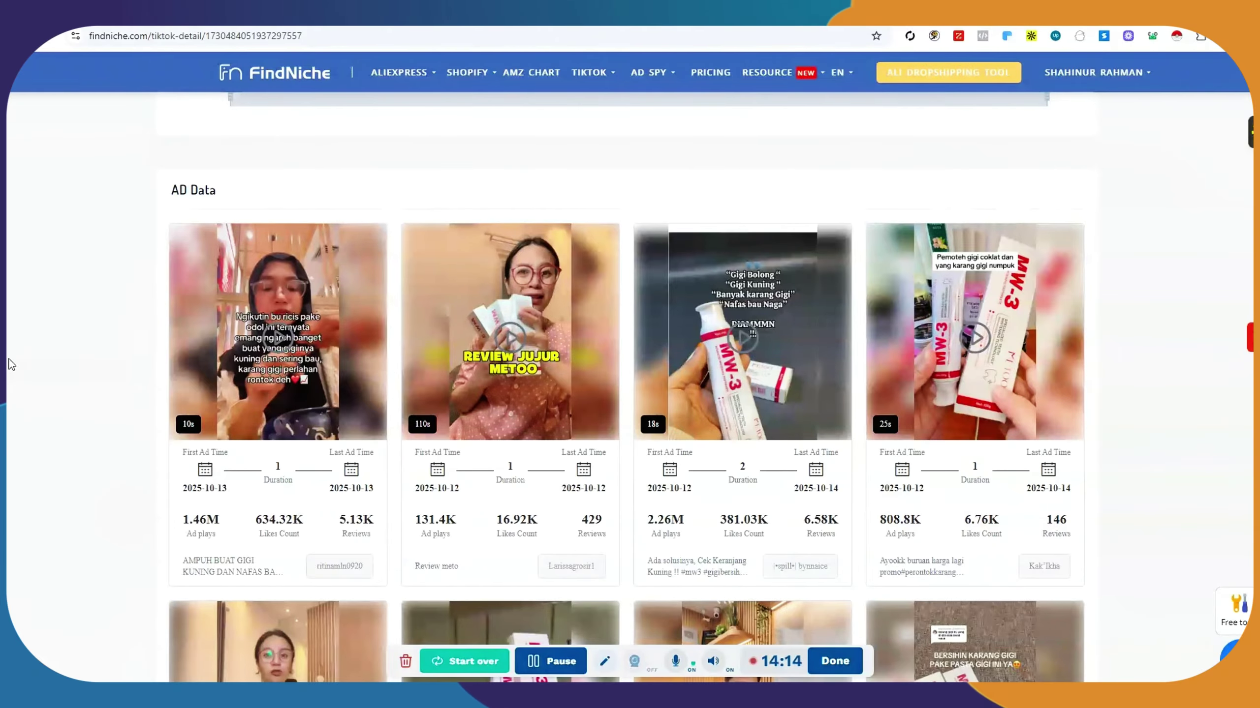
pyautogui.scroll(-15, 11, 365)
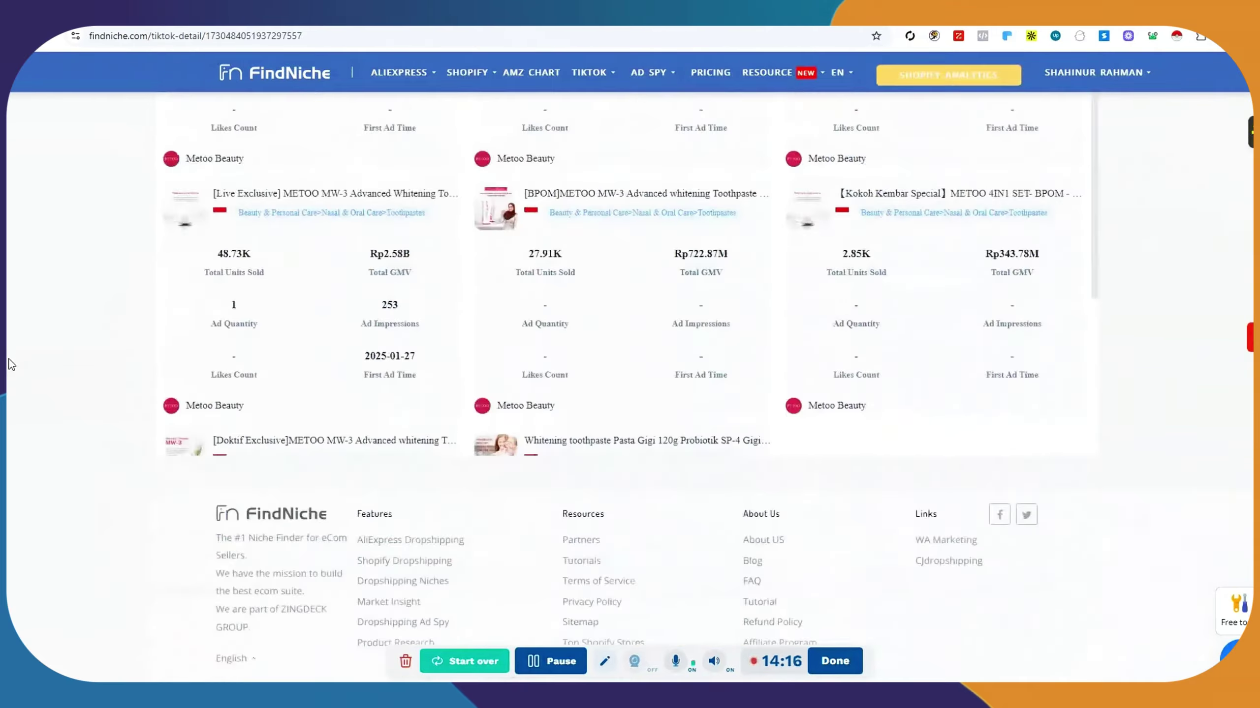
pyautogui.scroll(8, 11, 365)
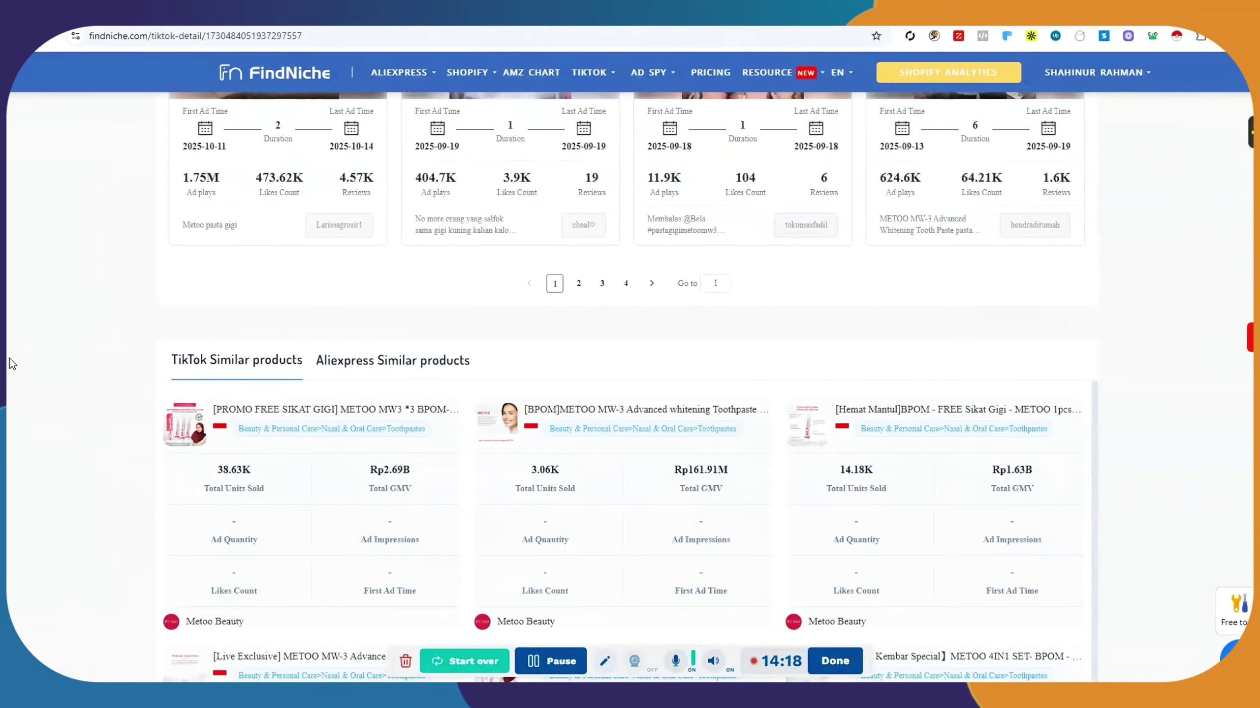
pyautogui.scroll(-8, 11, 364)
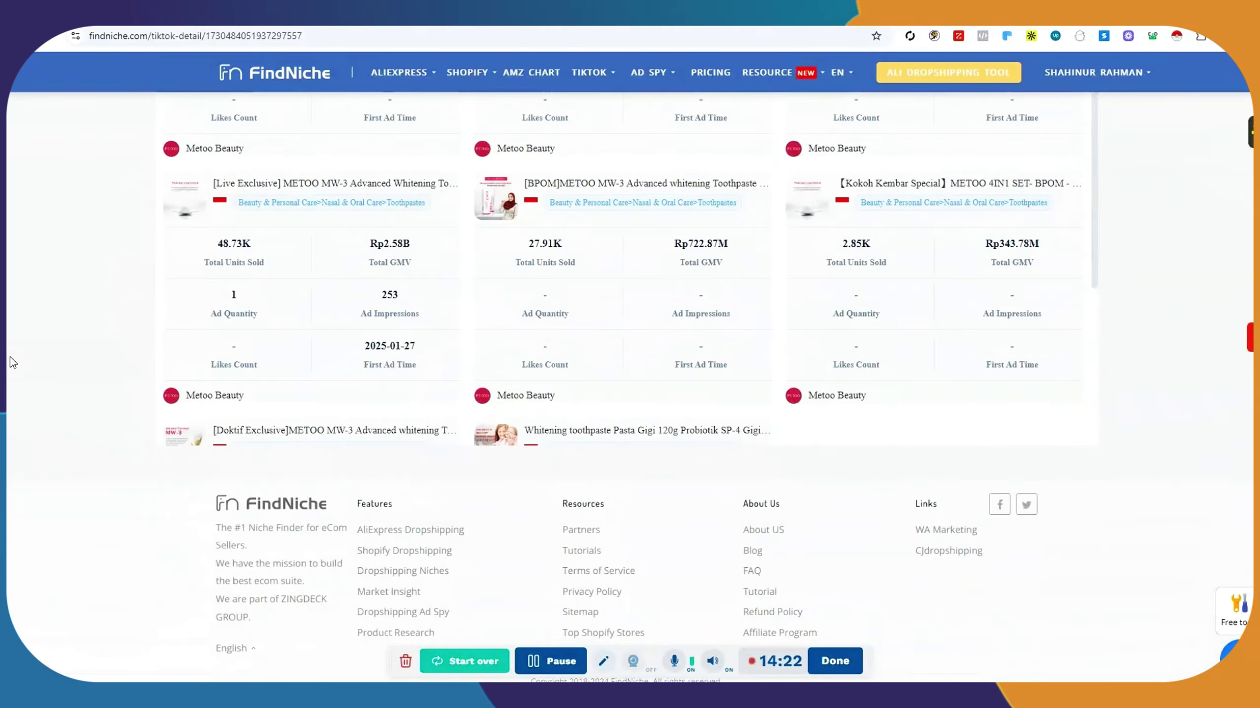
pyautogui.scroll(20, 11, 364)
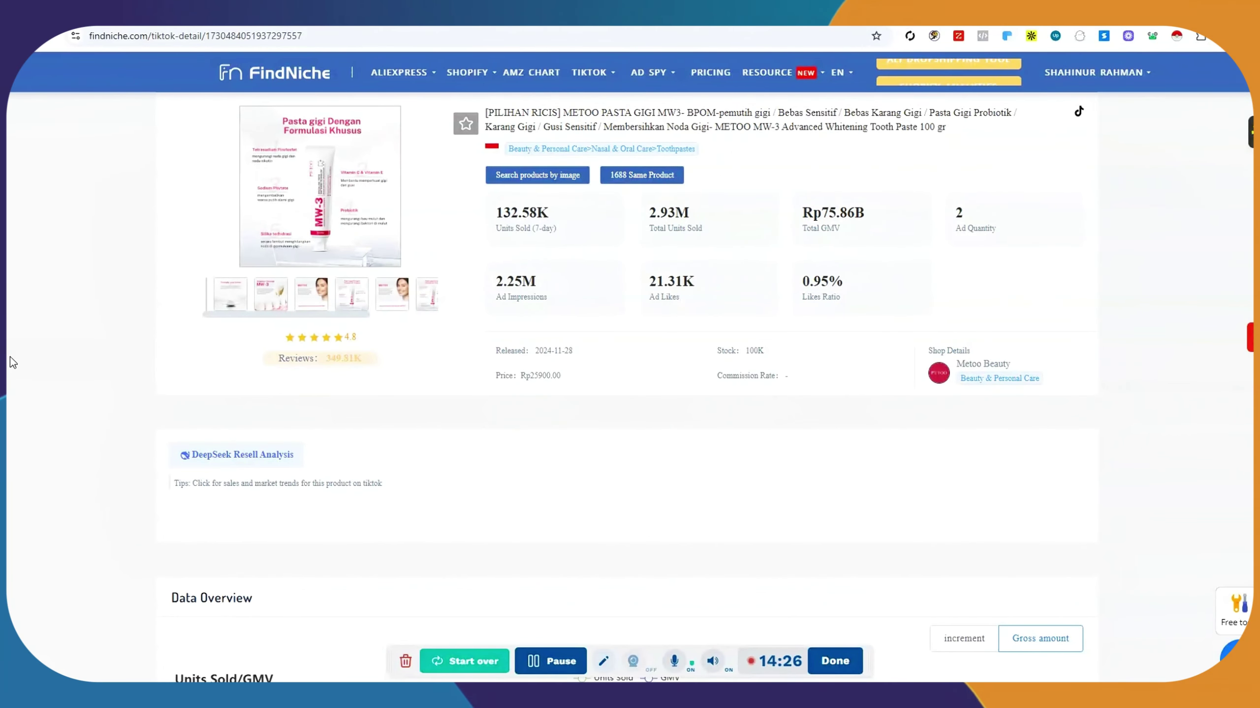
# - Open the Ad Spy page for Facebook ads and look over the listed ads and the available filters
pyautogui.moveTo(629, 69)
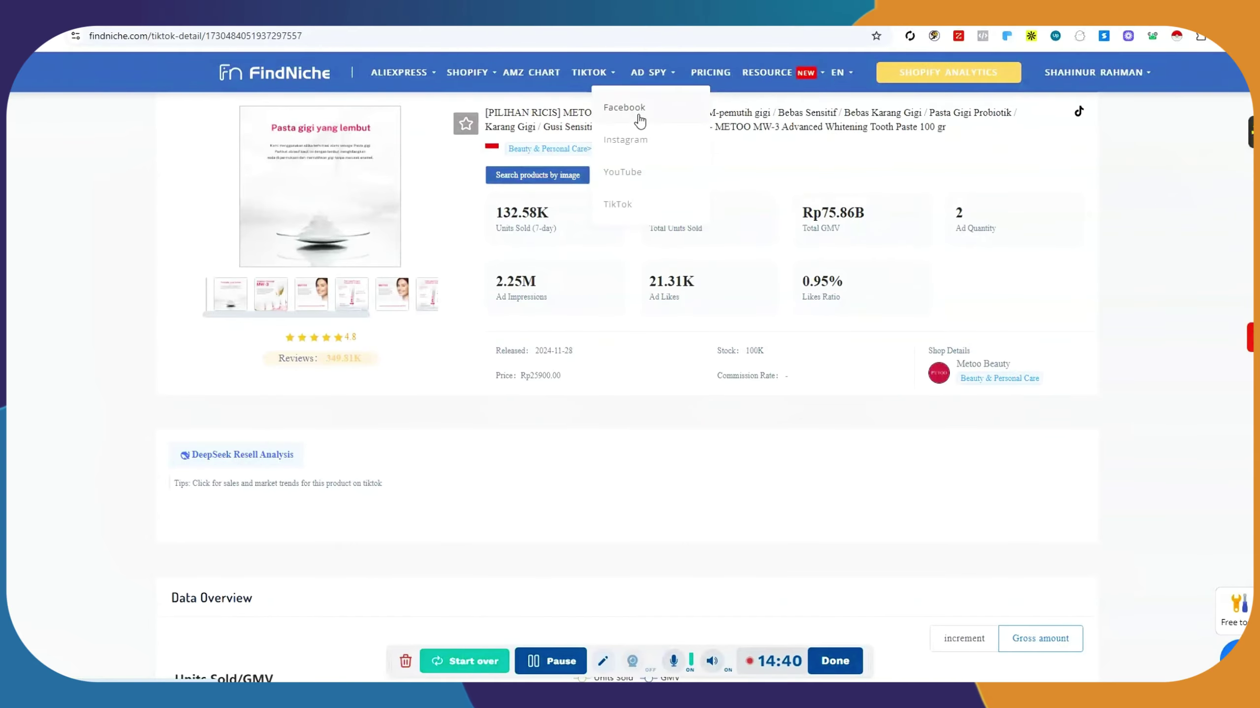
pyautogui.click(639, 116)
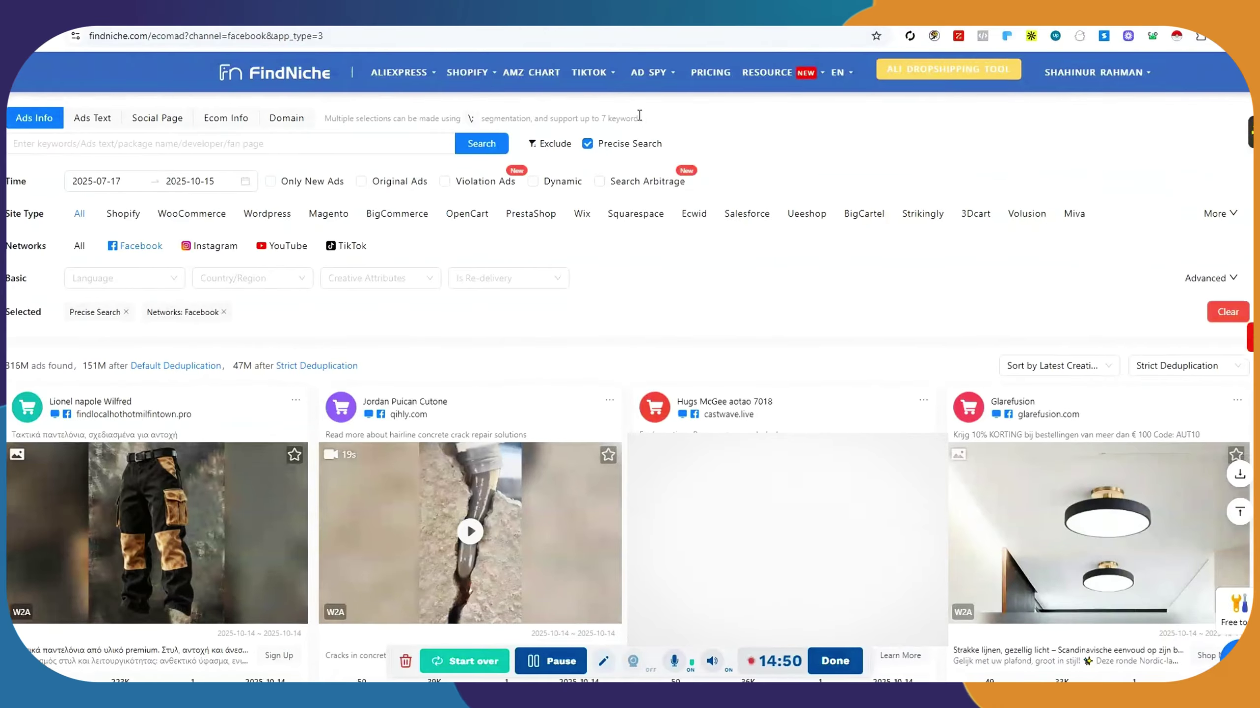
pyautogui.scroll(-15, 397, 300)
pyautogui.scroll(15, 397, 300)
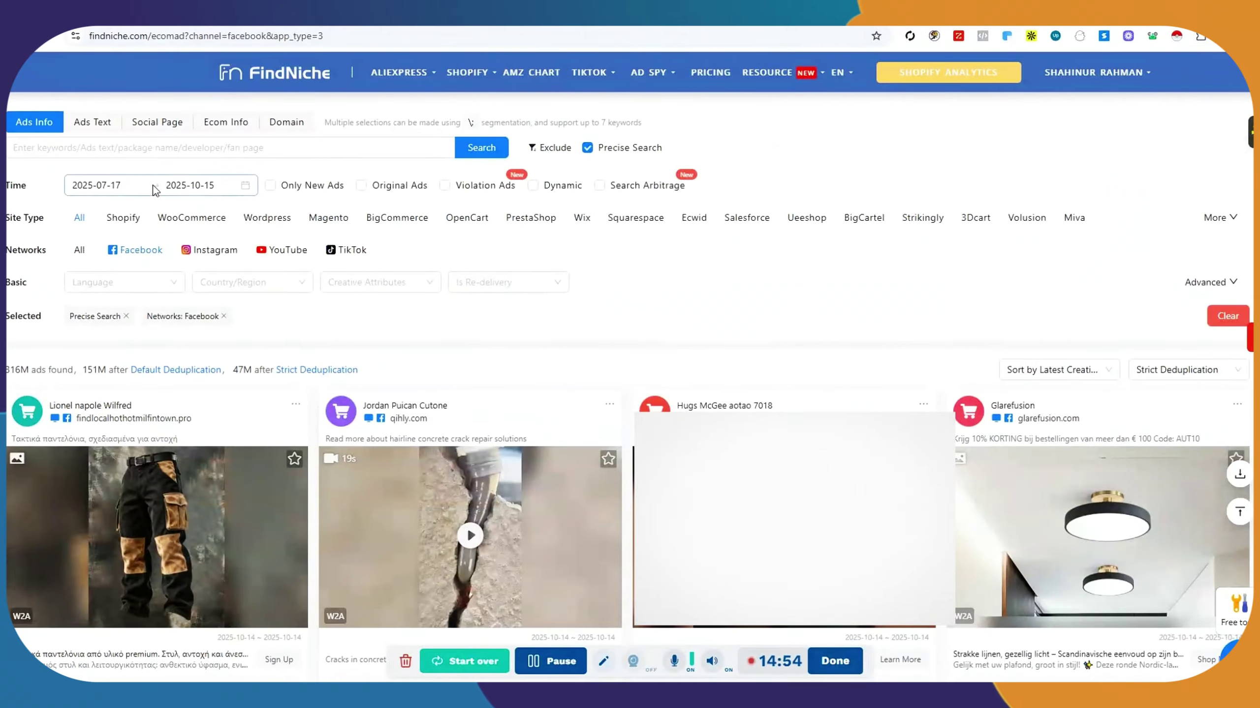
# - Check the time range options without changing them, and limit the Facebook ads to the Shopify site type
pyautogui.click(86, 185)
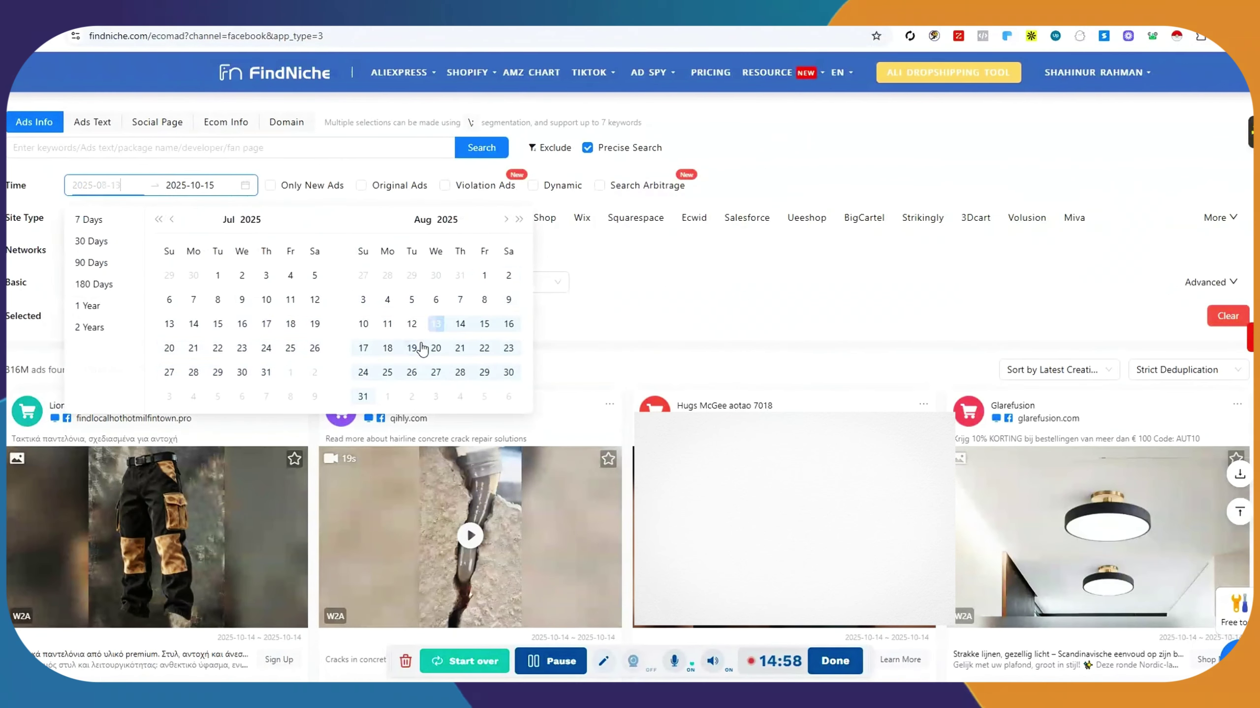
pyautogui.click(620, 281)
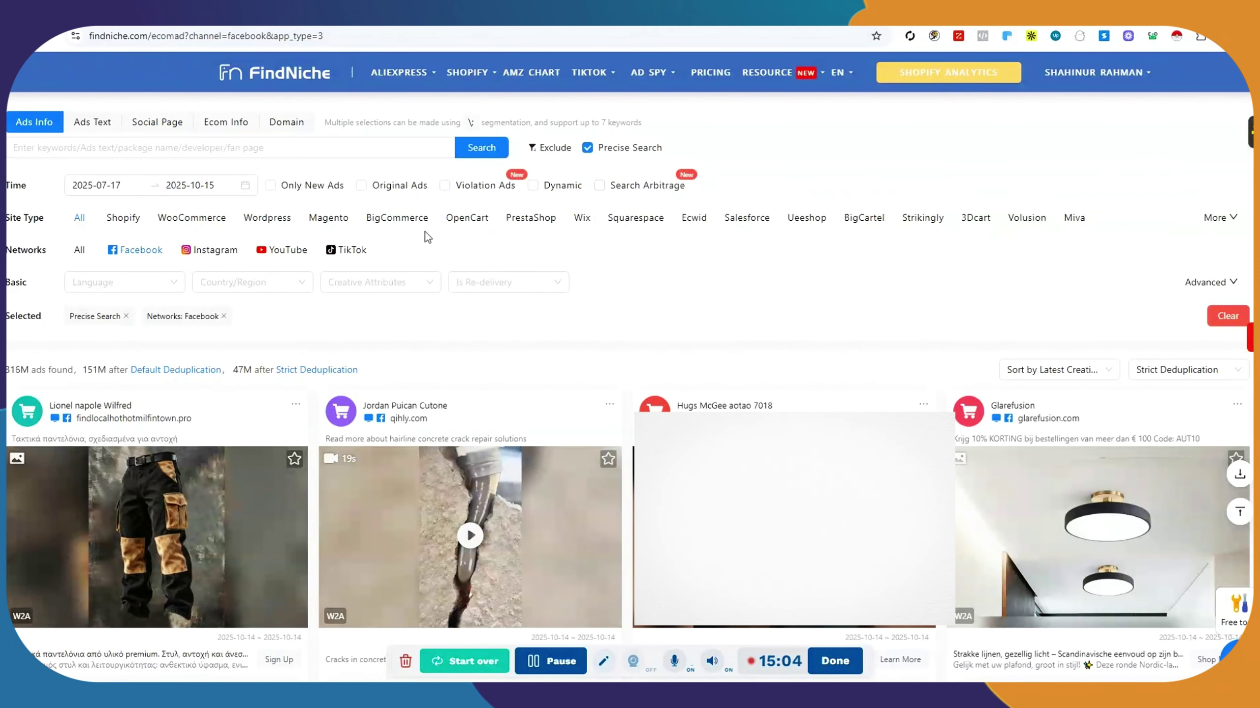
pyautogui.click(113, 222)
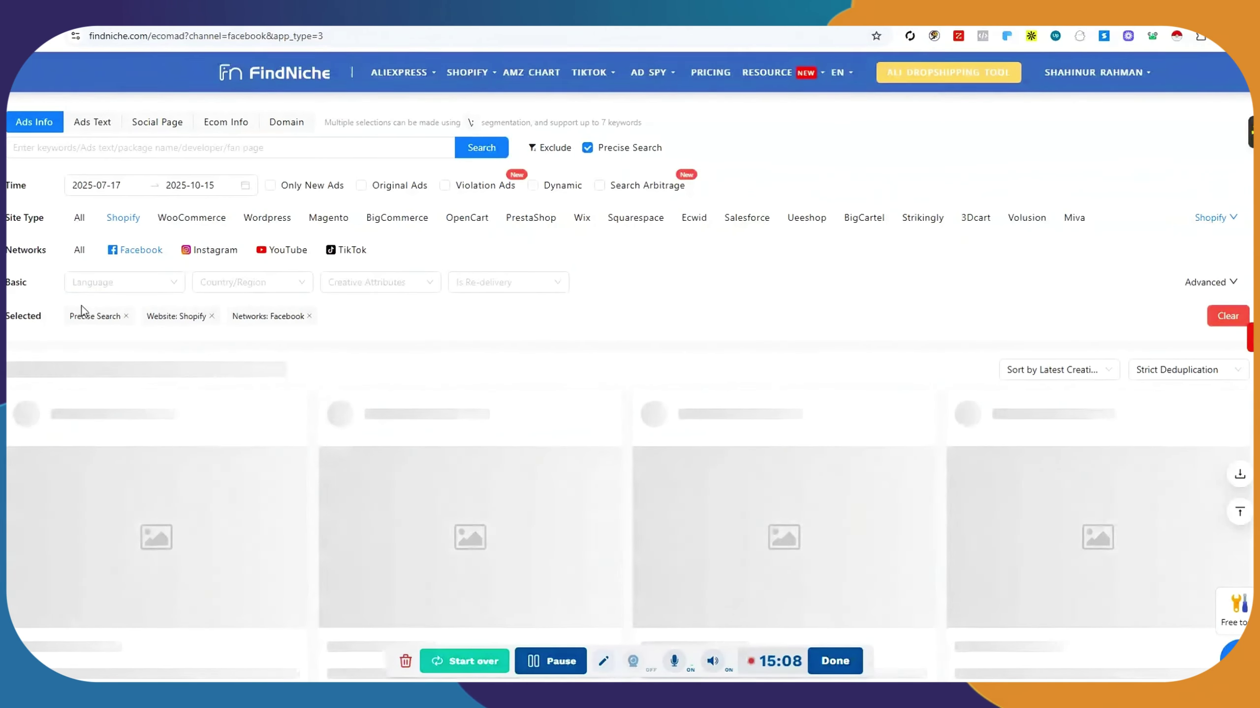
# - Tick English in the language filter and set the ads' country/region to United States
pyautogui.click(125, 283)
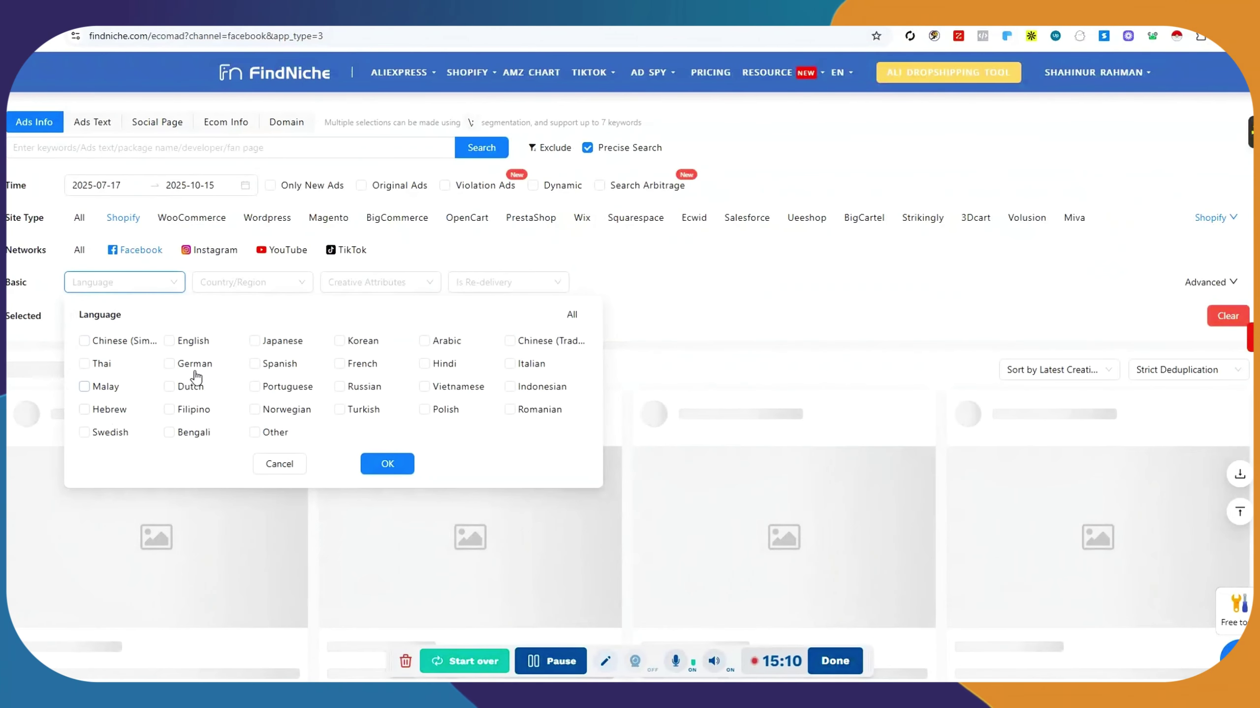
pyautogui.click(181, 346)
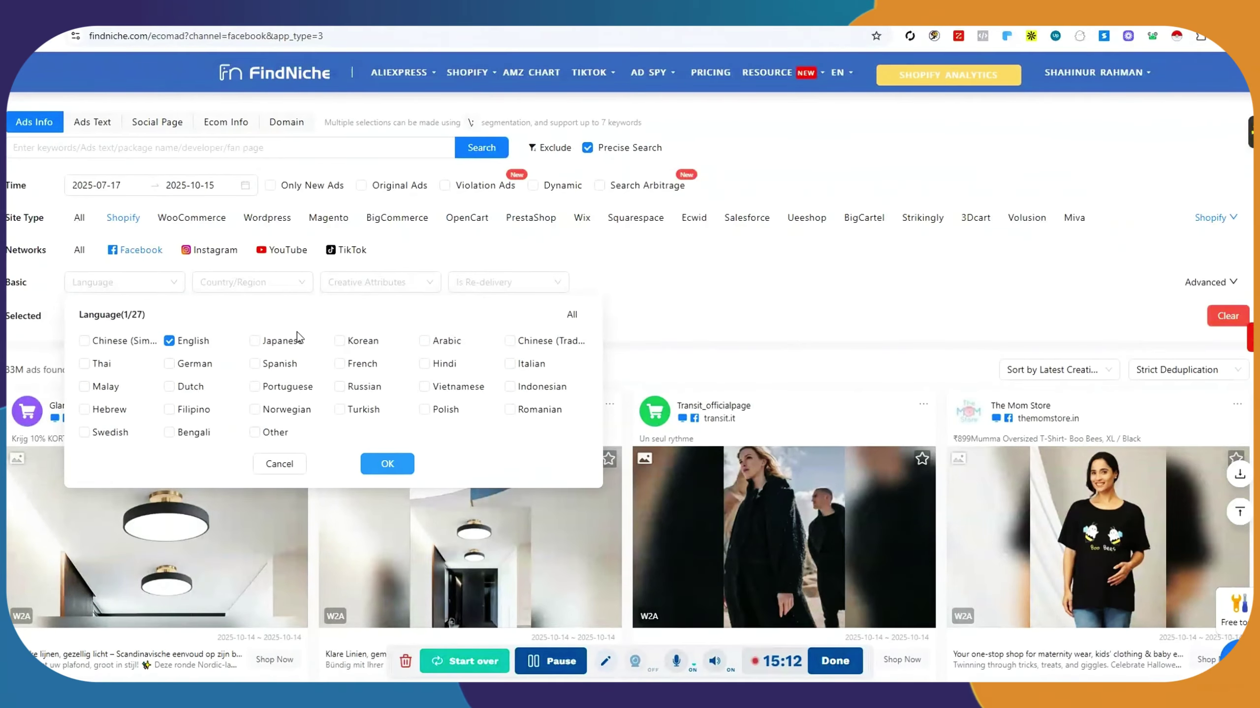
pyautogui.click(272, 283)
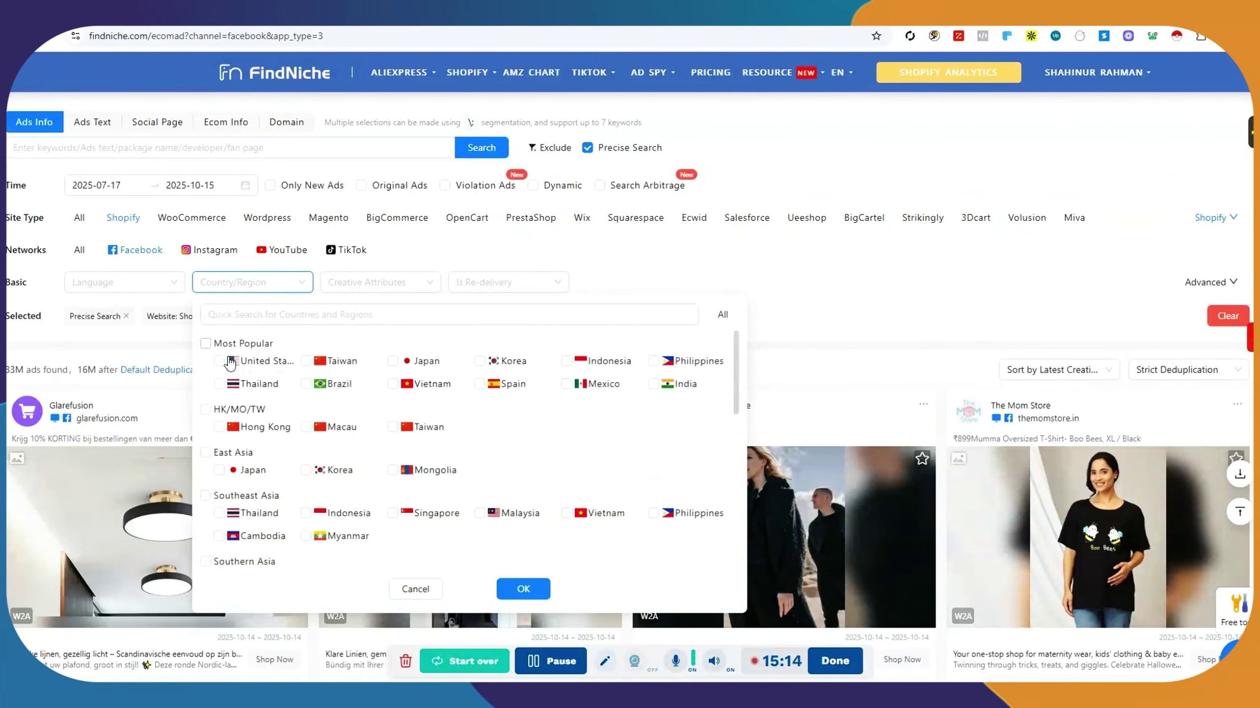
pyautogui.click(218, 362)
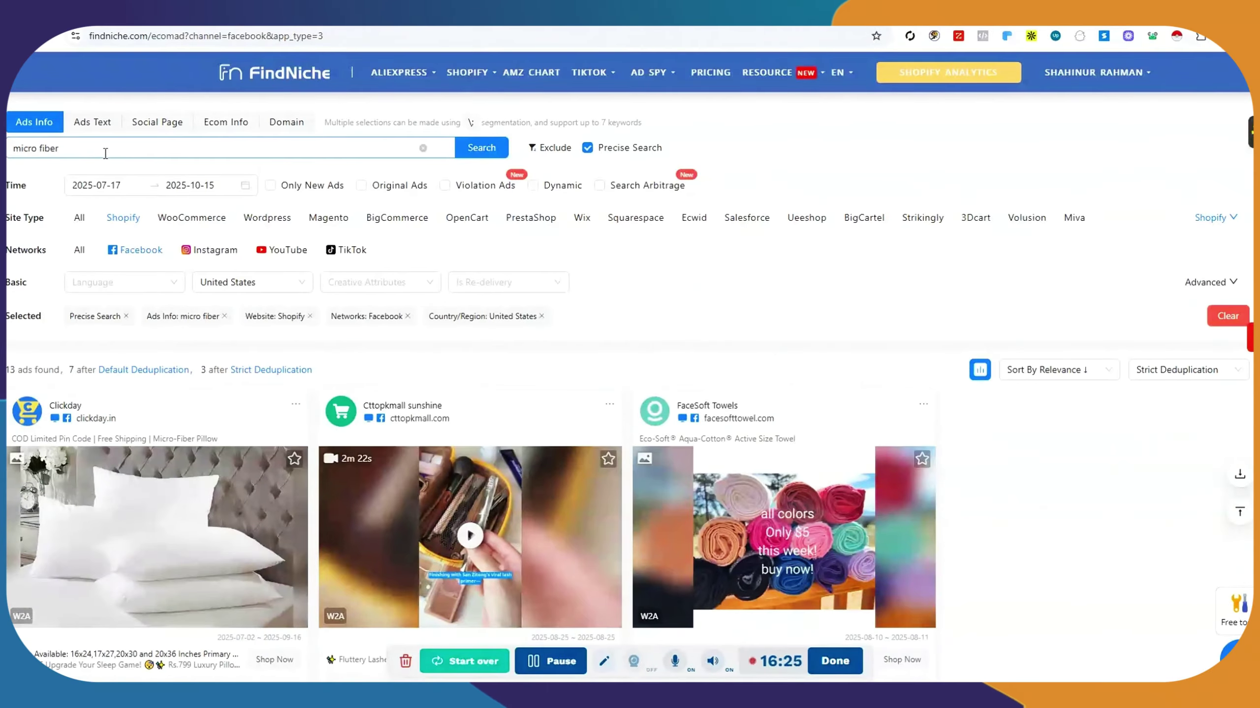
# - Search the filtered Facebook ads for "Fiber Car" and look through the matching ads
pyautogui.tripleClick(105, 154)
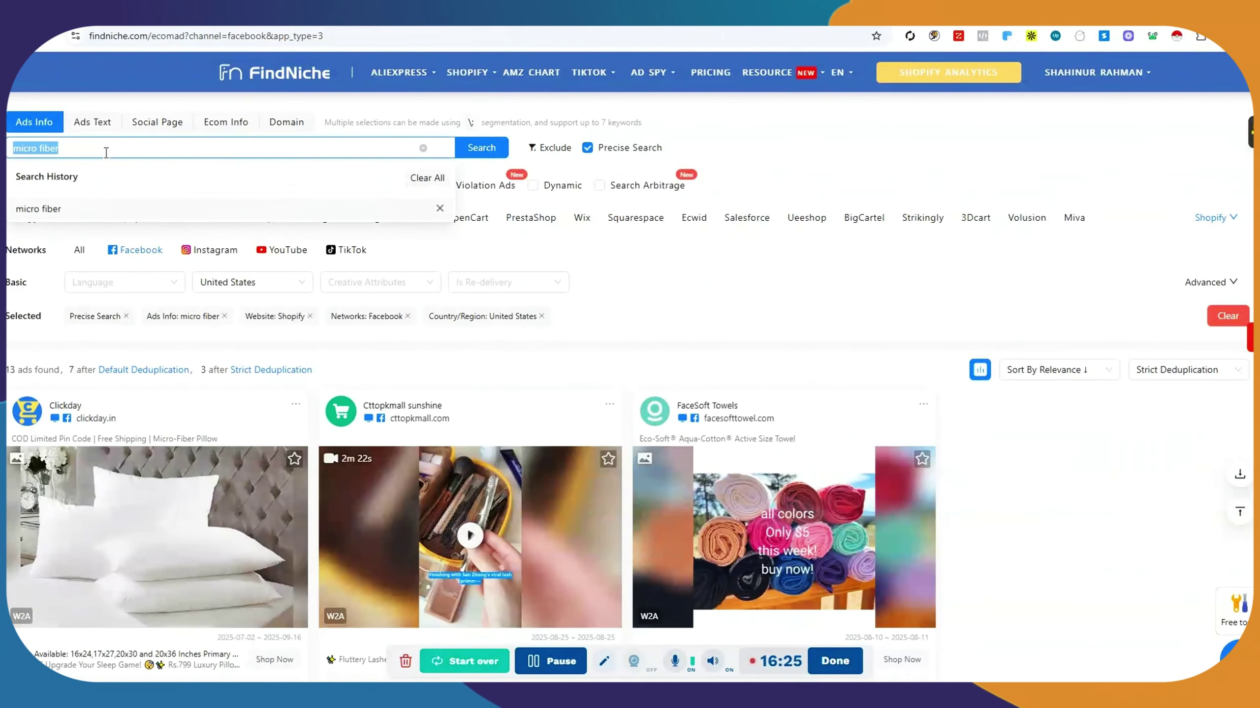
pyautogui.write('Fiber Car')
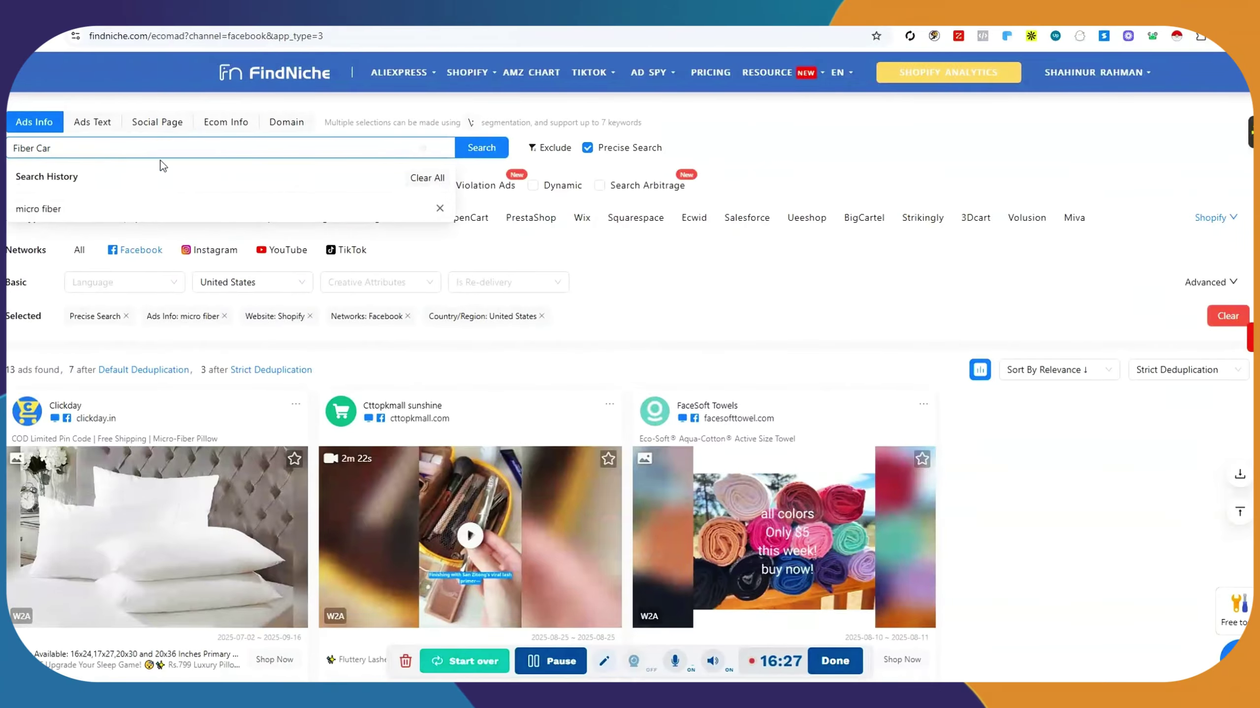
pyautogui.click(488, 139)
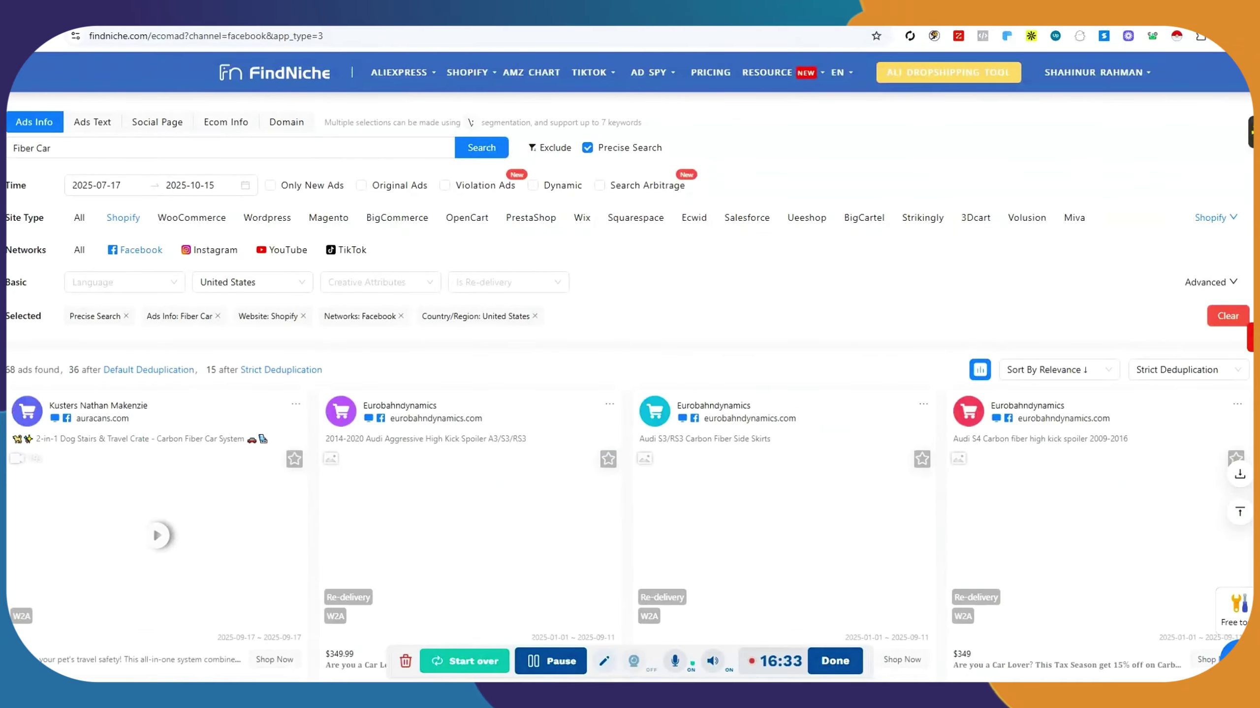
pyautogui.scroll(-2, 629, 398)
pyautogui.scroll(-6, 630, 397)
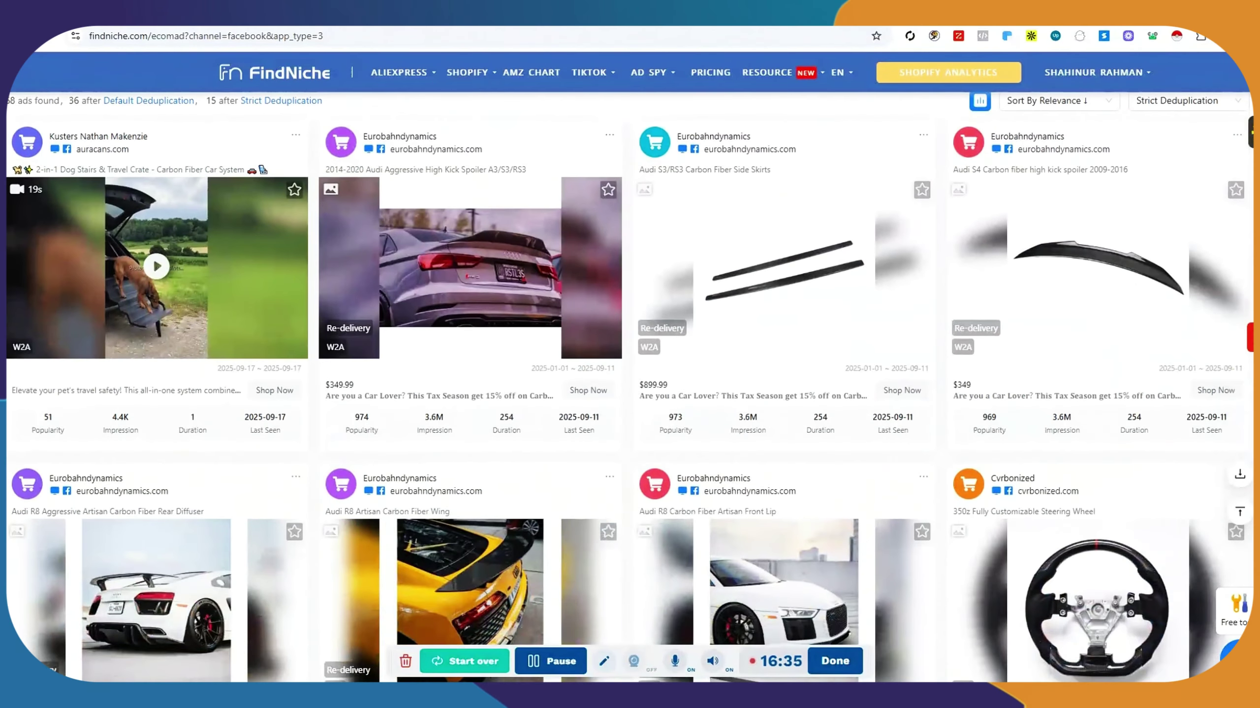
pyautogui.scroll(-9, 8, 287)
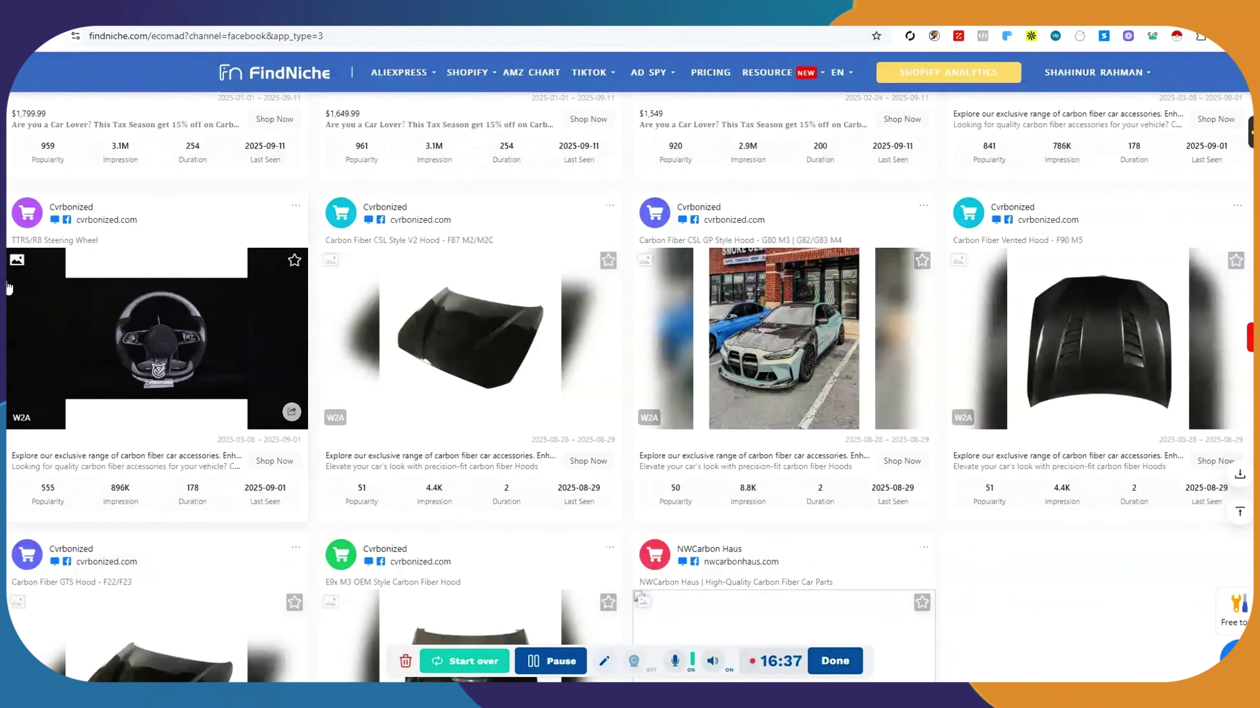
pyautogui.scroll(-4, 8, 288)
pyautogui.scroll(20, 55, 288)
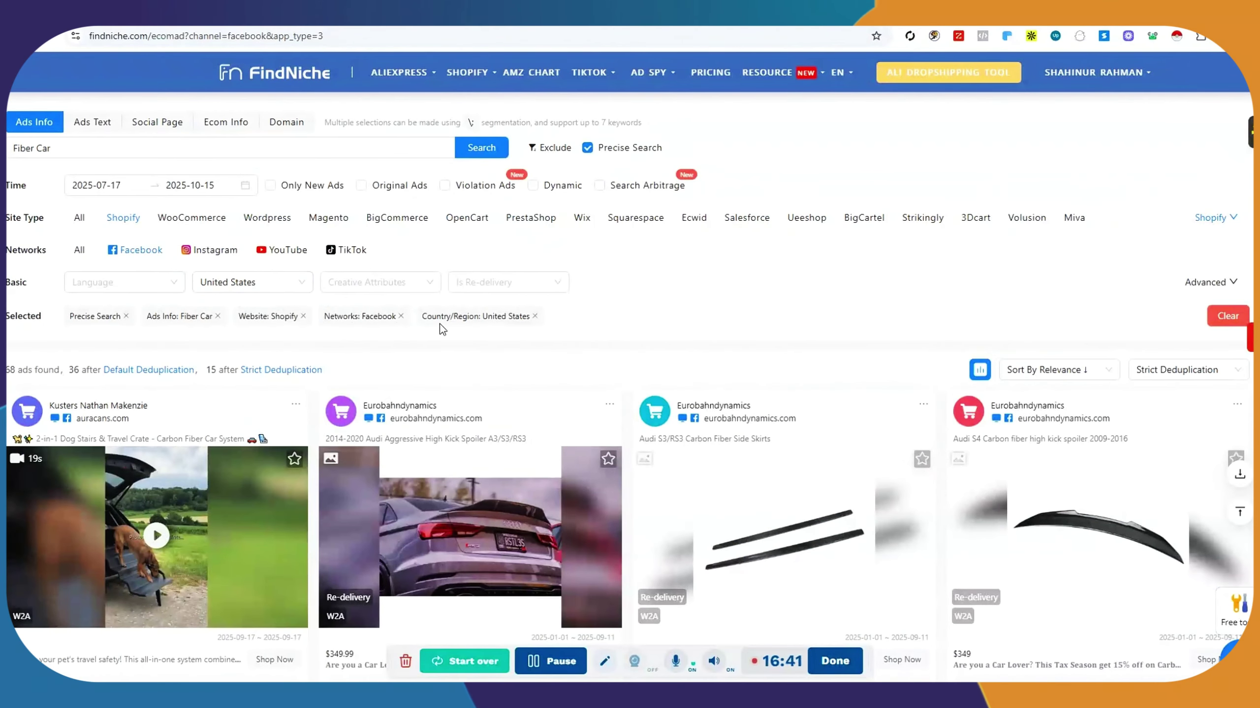
# - Remove the United States country filter and the Shopify website filter from the ad search
pyautogui.click(535, 316)
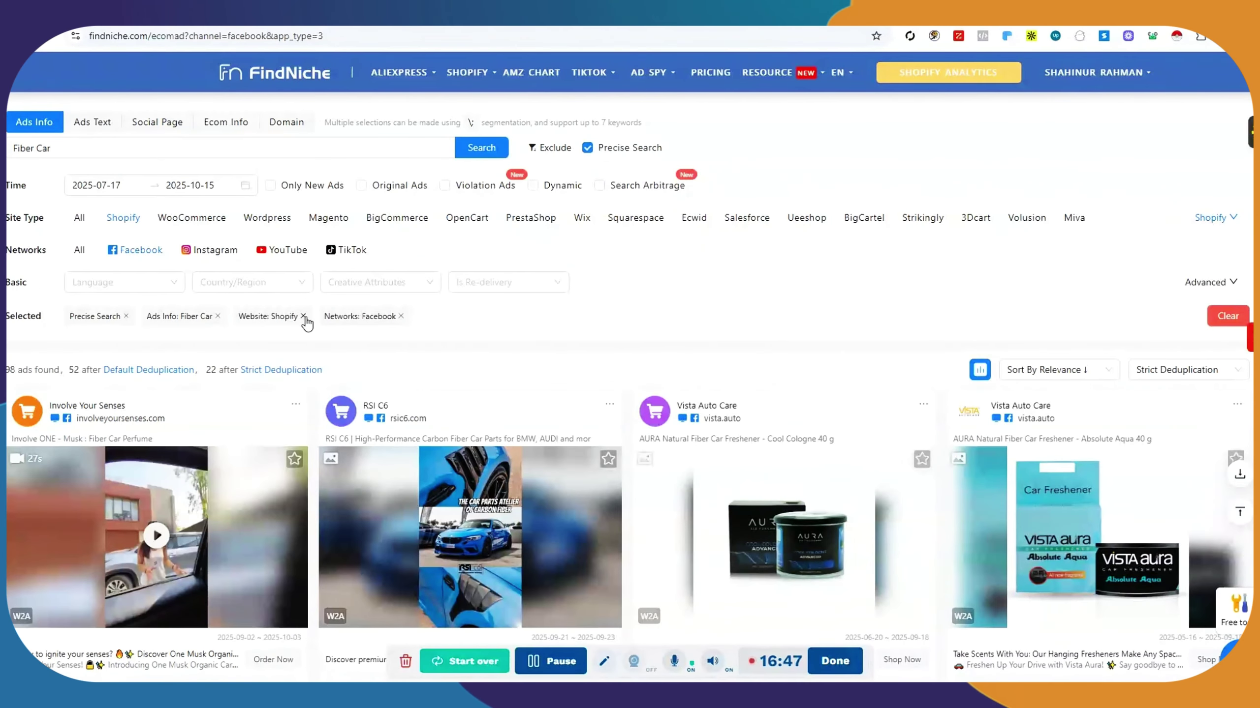
pyautogui.click(303, 316)
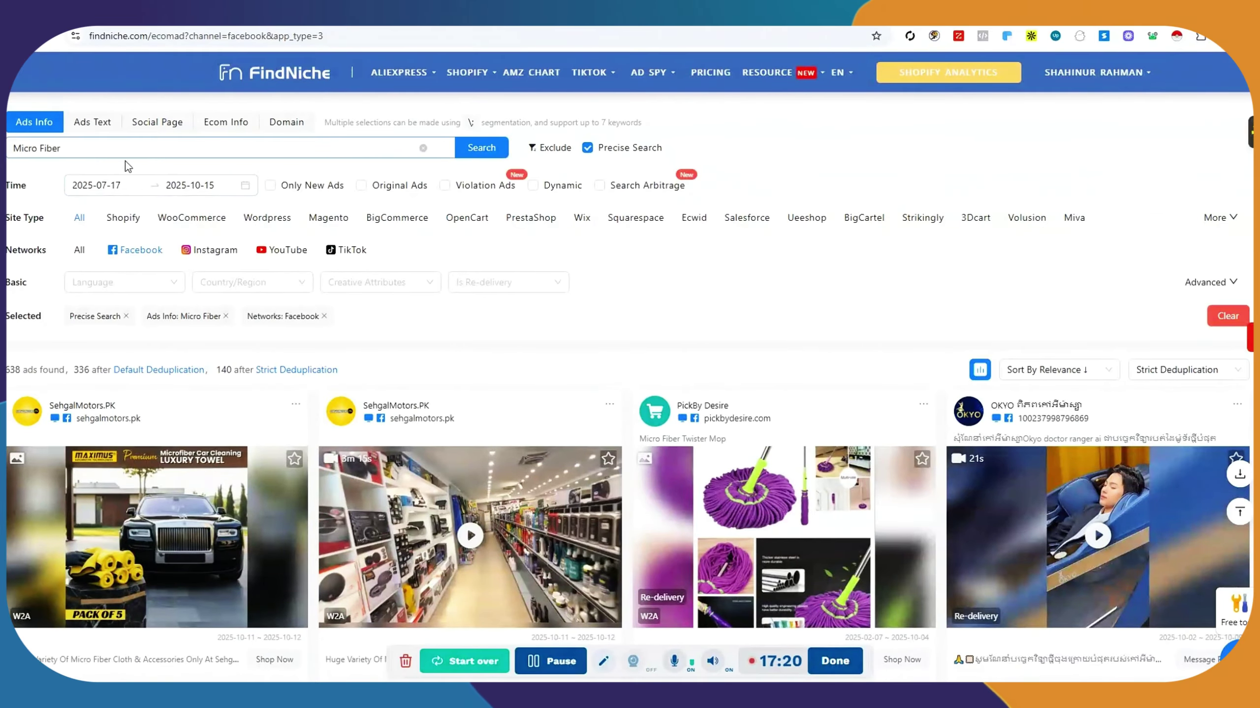
# - Look through the Micro Fiber ads and open the details of the SehgalMotors.PK microfiber car cleaning towel ad
pyautogui.scroll(-3, 578, 192)
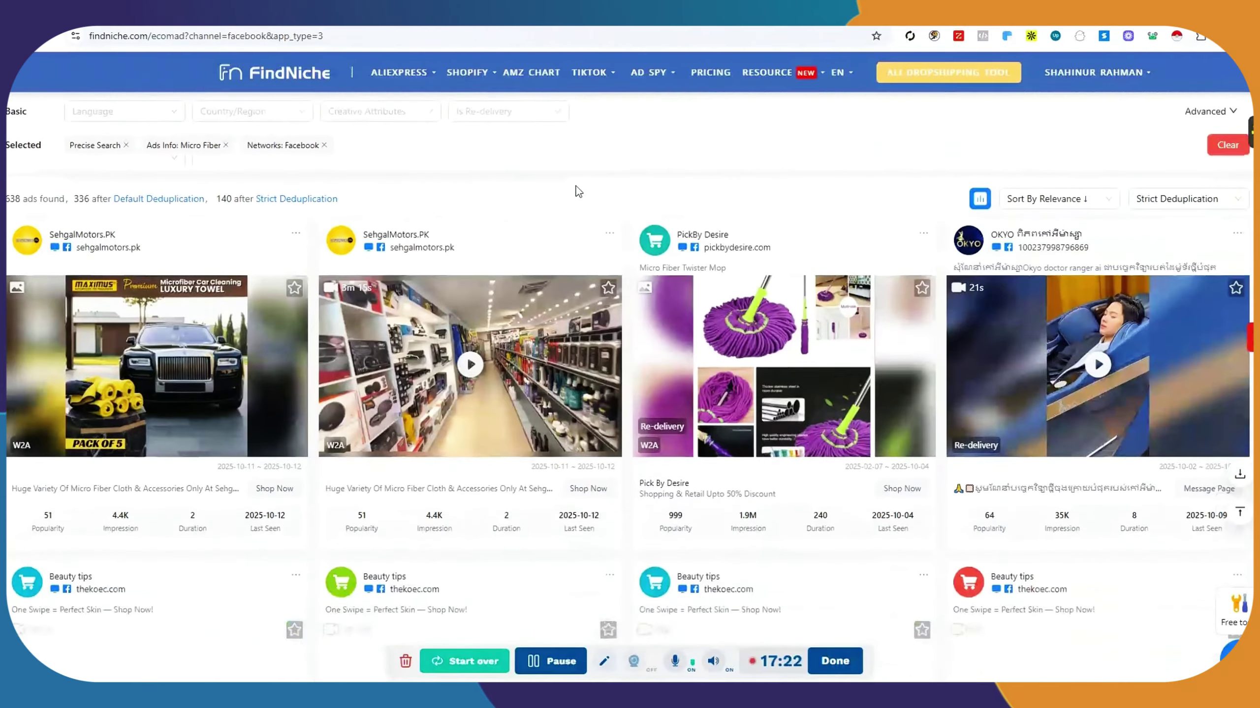
pyautogui.scroll(-1, 578, 192)
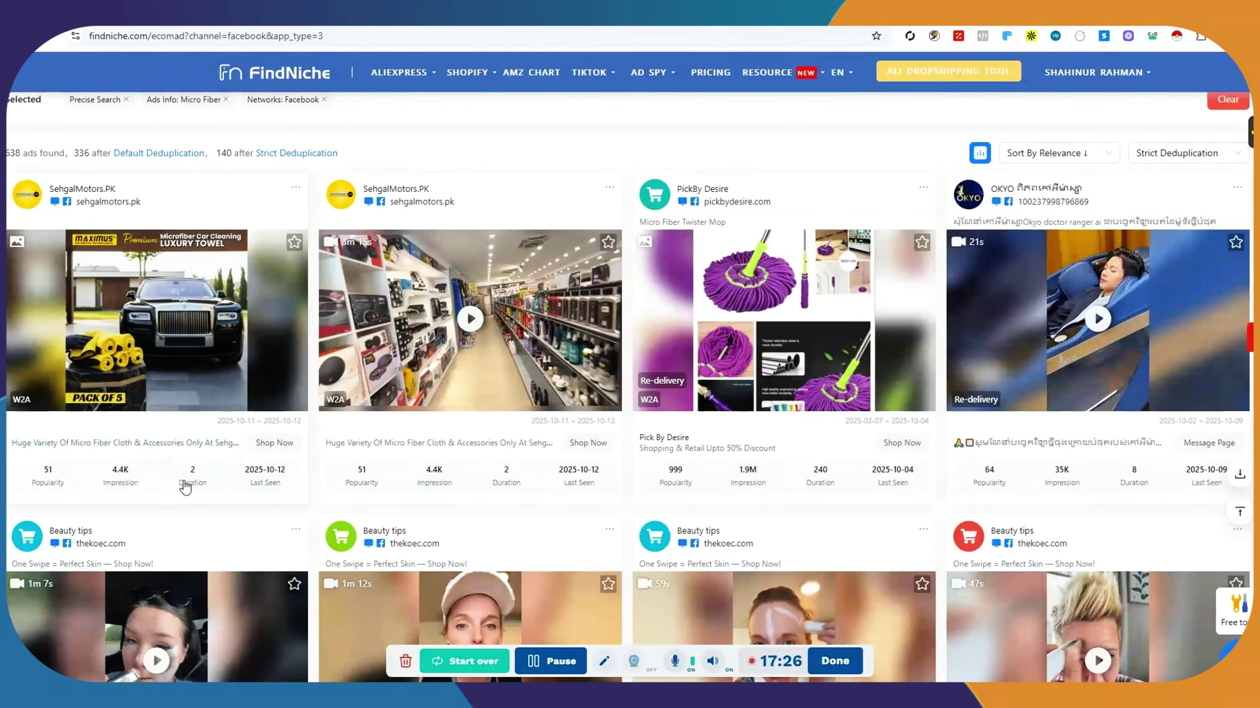
pyautogui.scroll(-10, 281, 444)
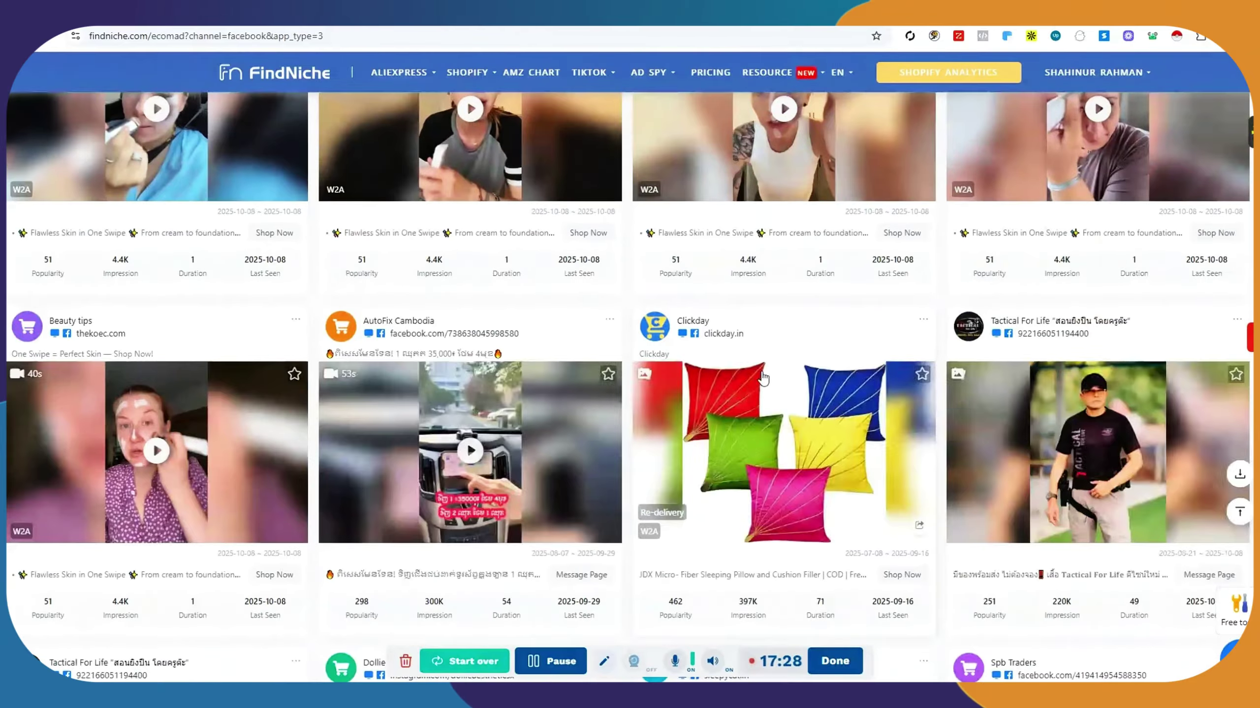
pyautogui.scroll(12, 1046, 435)
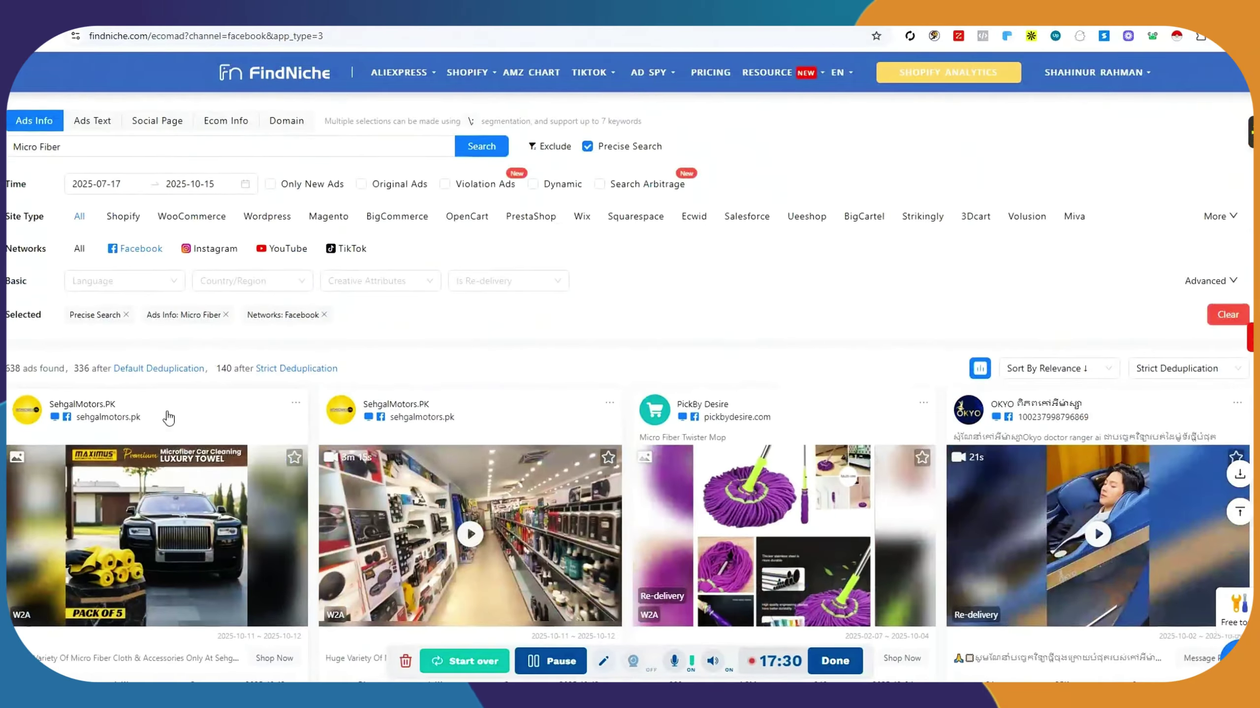
pyautogui.scroll(-8, 152, 308)
pyautogui.click(192, 239)
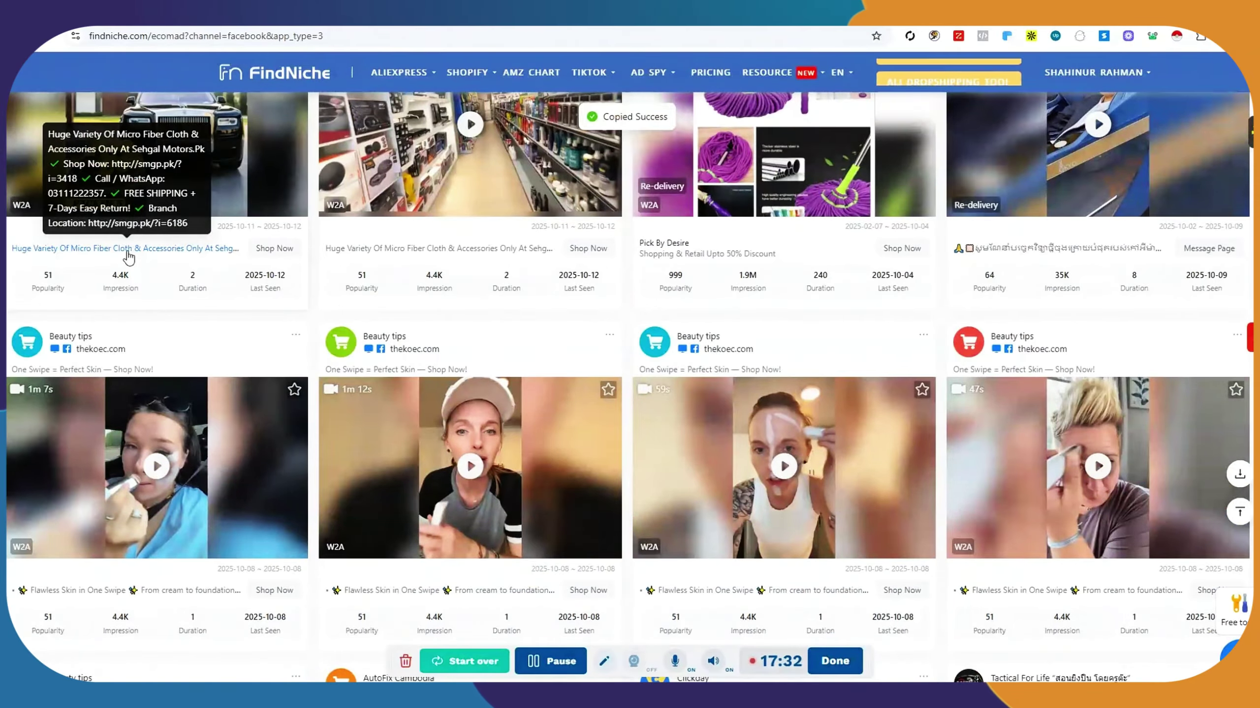
pyautogui.click(246, 192)
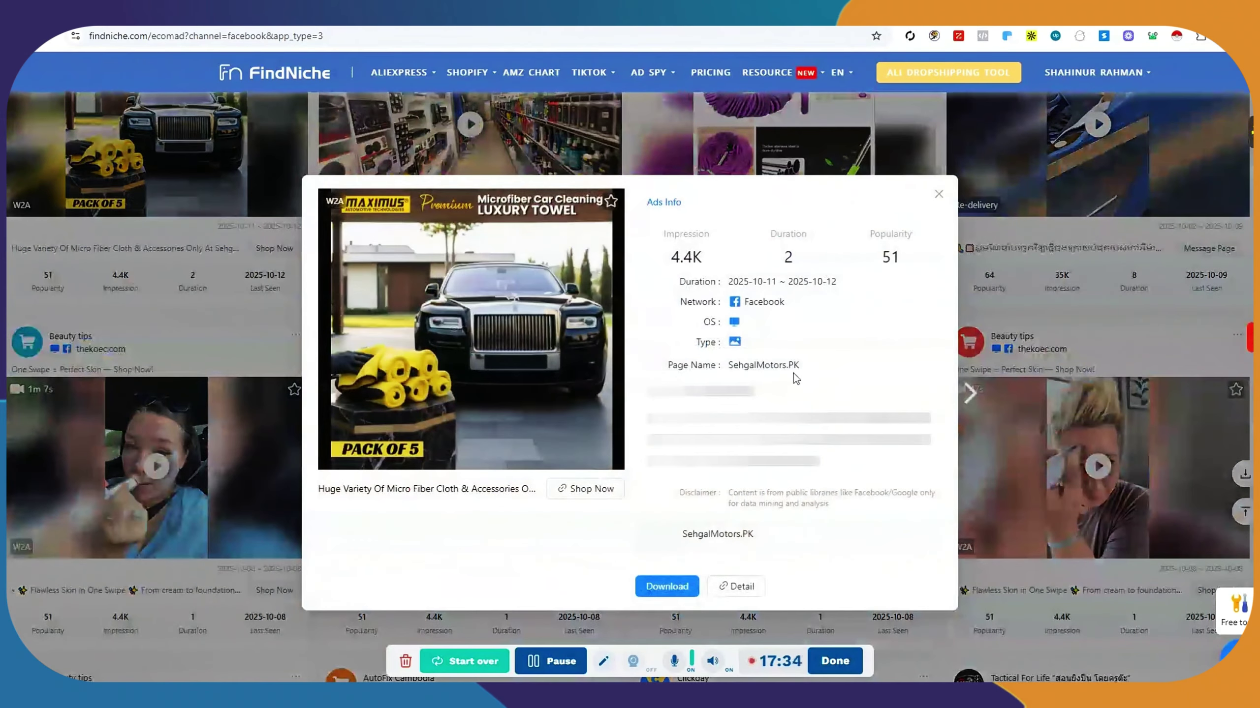
# - Open the full detail page of the SehgalMotors.PK towel ad and examine its popularity and launch calendar dates
pyautogui.click(734, 588)
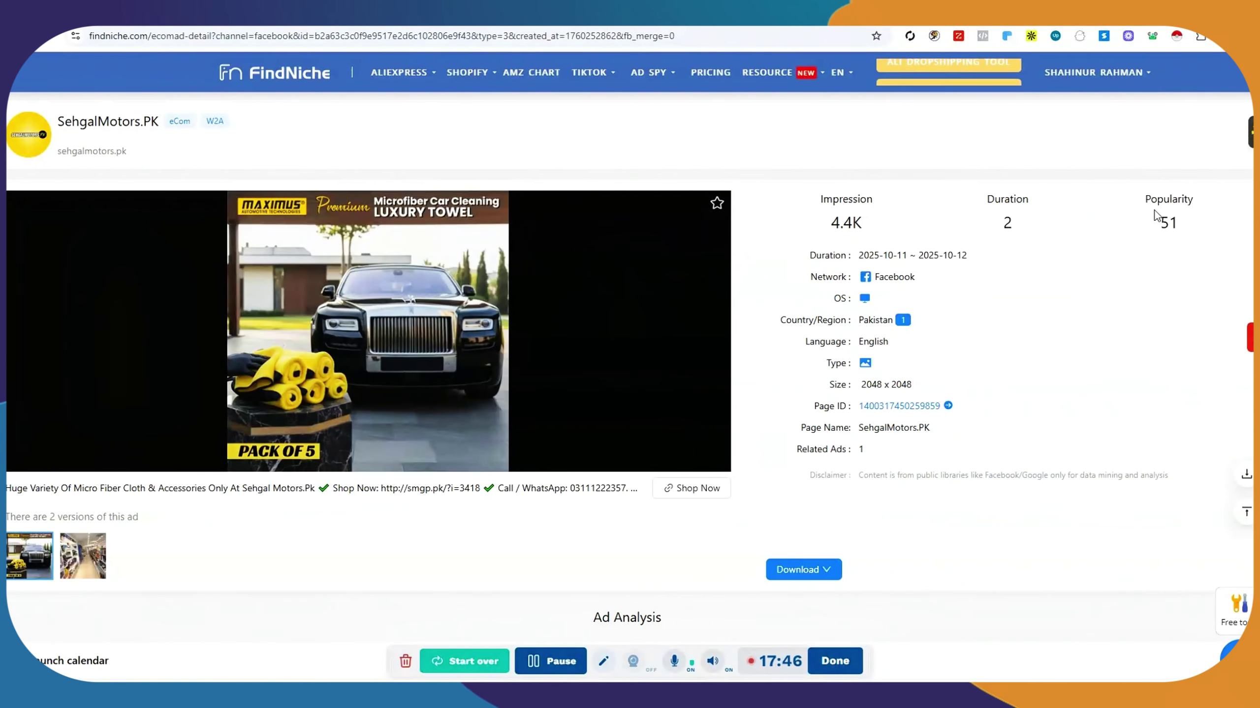
pyautogui.doubleClick(1173, 223)
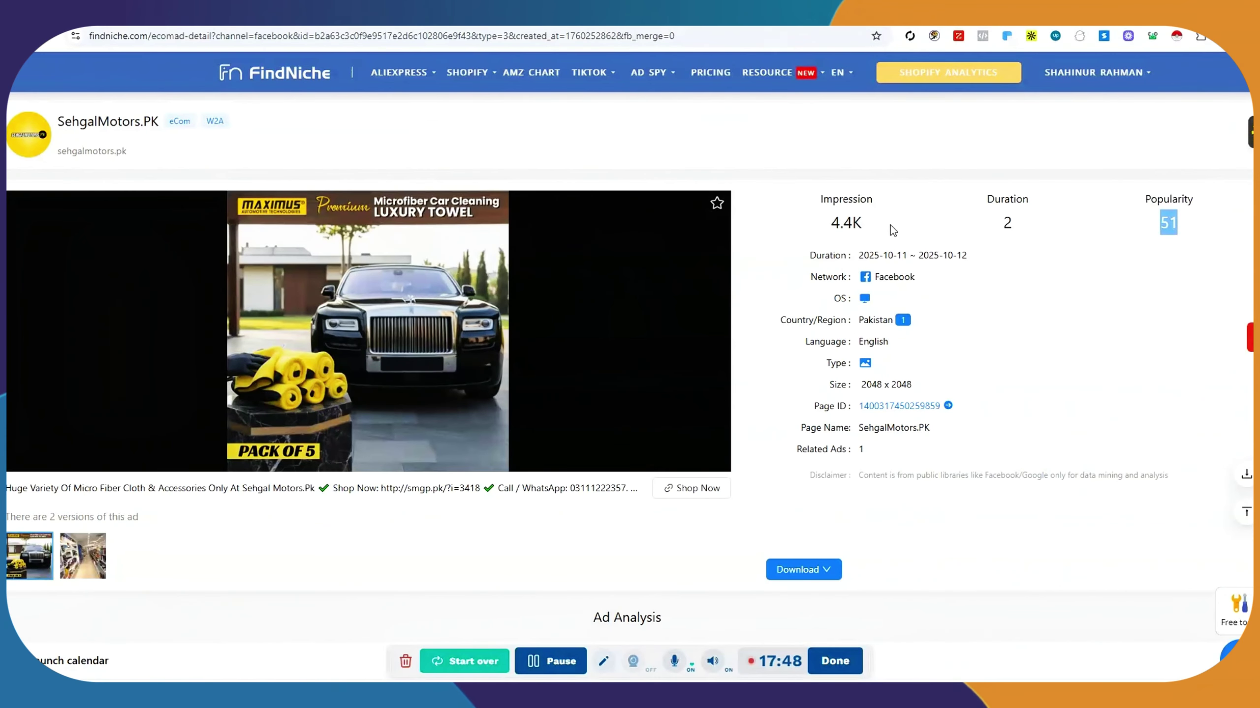
pyautogui.scroll(-5, 954, 217)
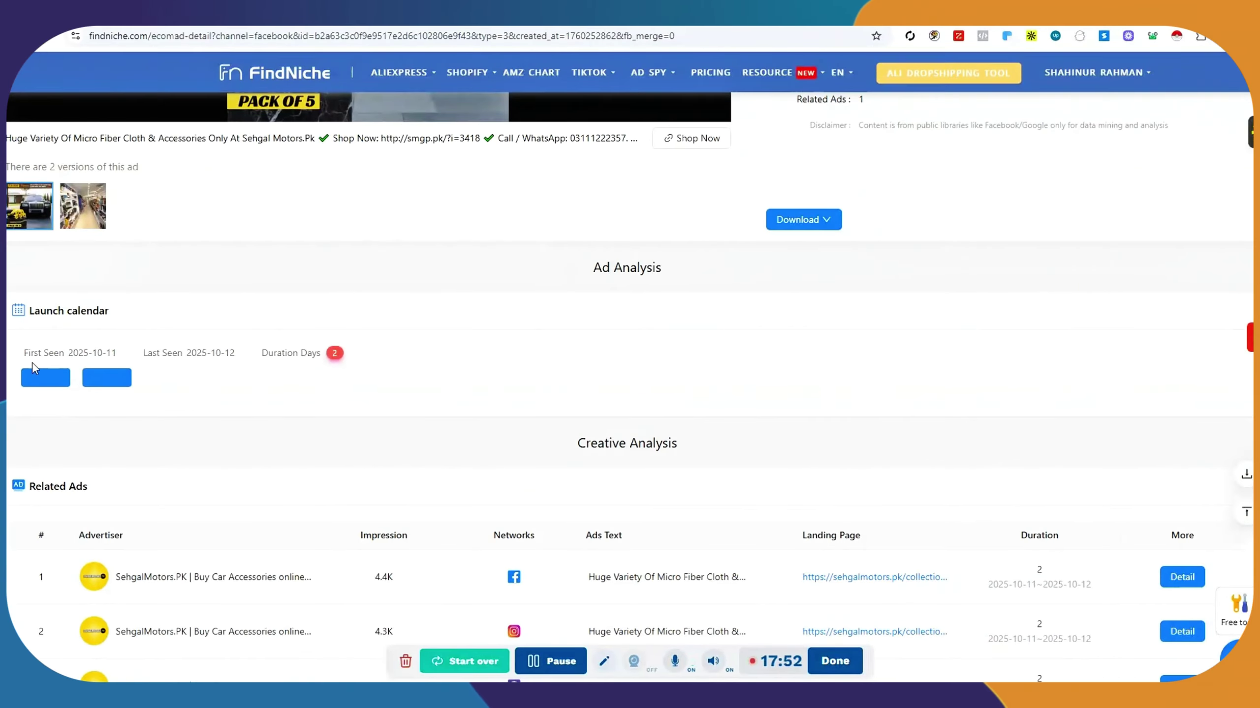
pyautogui.moveTo(35, 362); pyautogui.dragTo(242, 356)
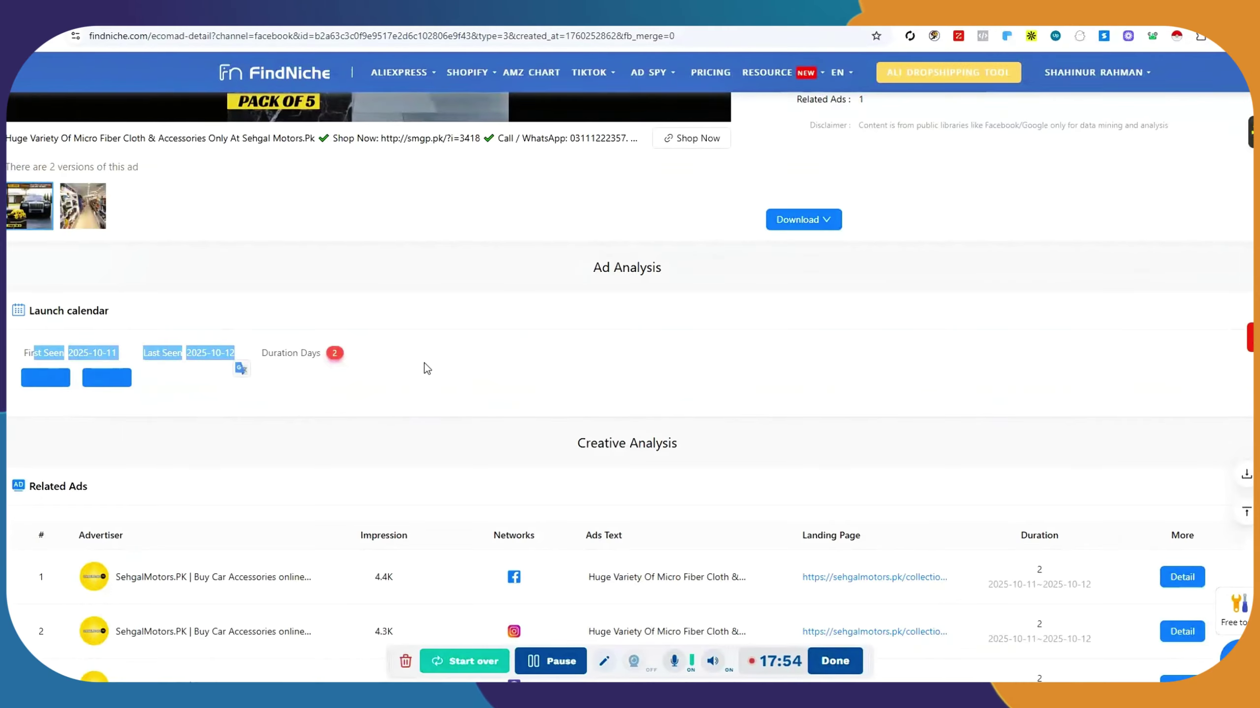
pyautogui.scroll(1, 426, 367)
pyautogui.moveTo(591, 335); pyautogui.dragTo(738, 323)
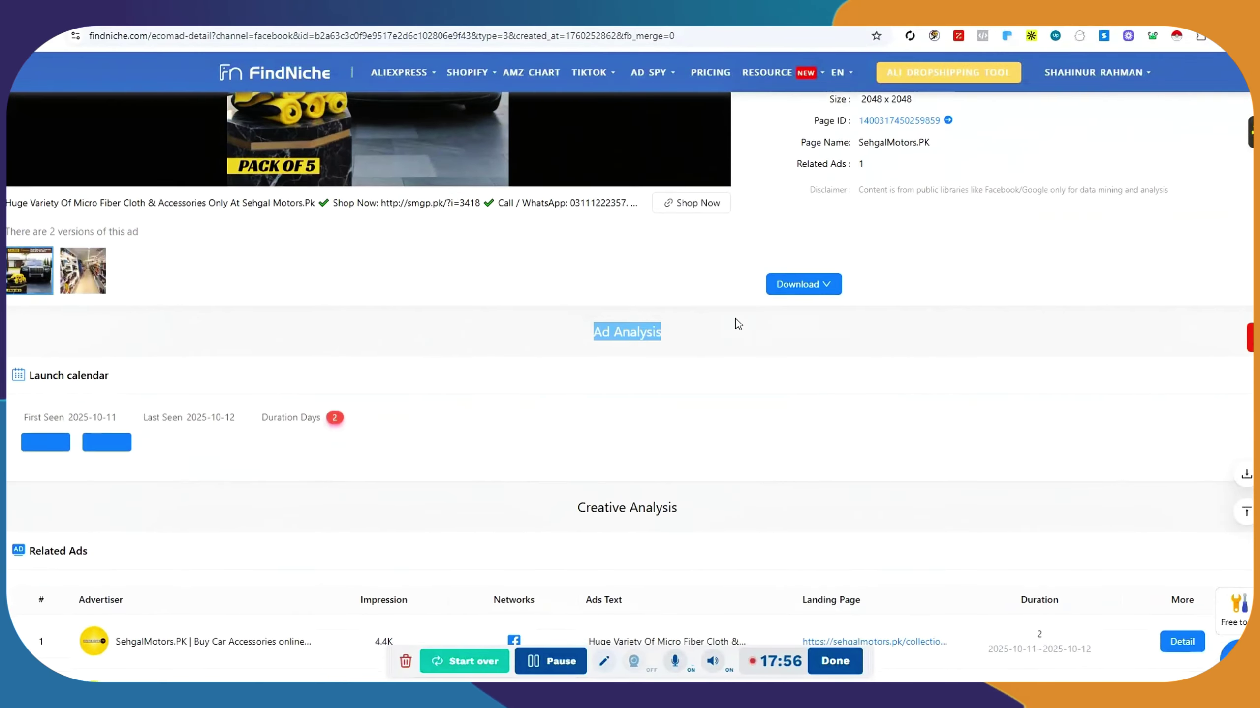
# - Examine the ad's related ads, its network and country/region analysis charts, and the advertiser's page details
pyautogui.scroll(-8, 737, 321)
pyautogui.scroll(-1, 224, 330)
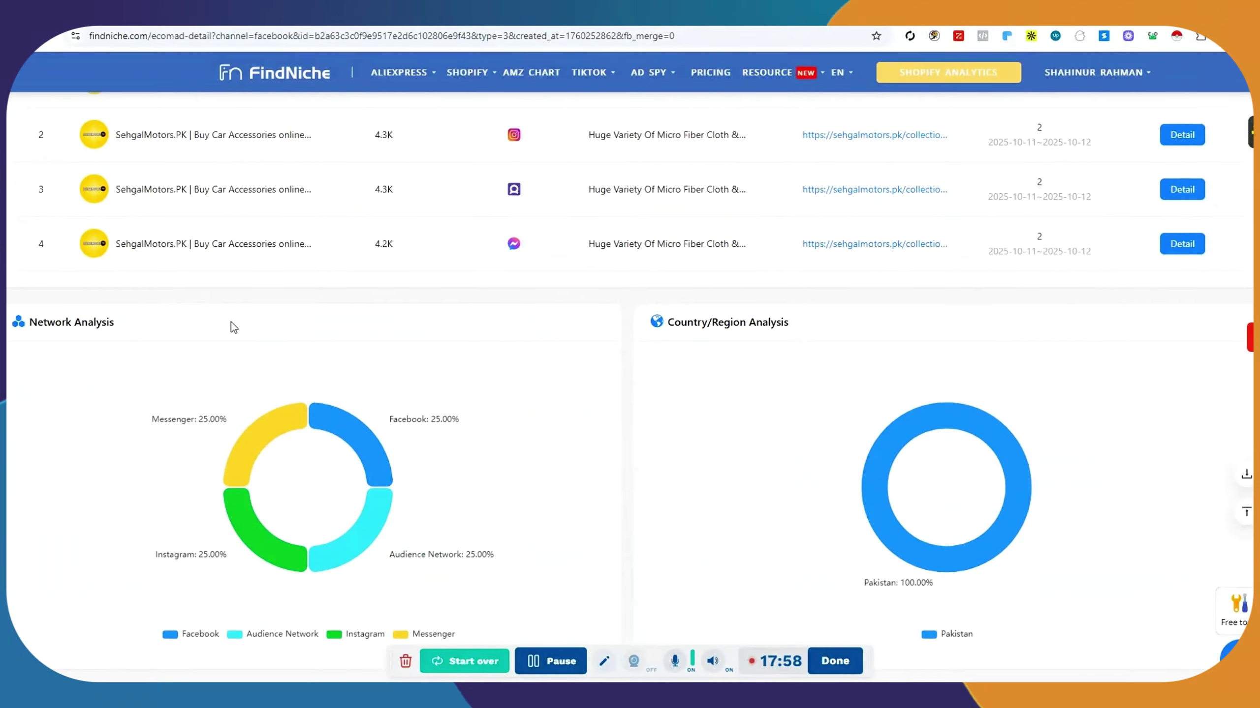
pyautogui.moveTo(181, 444)
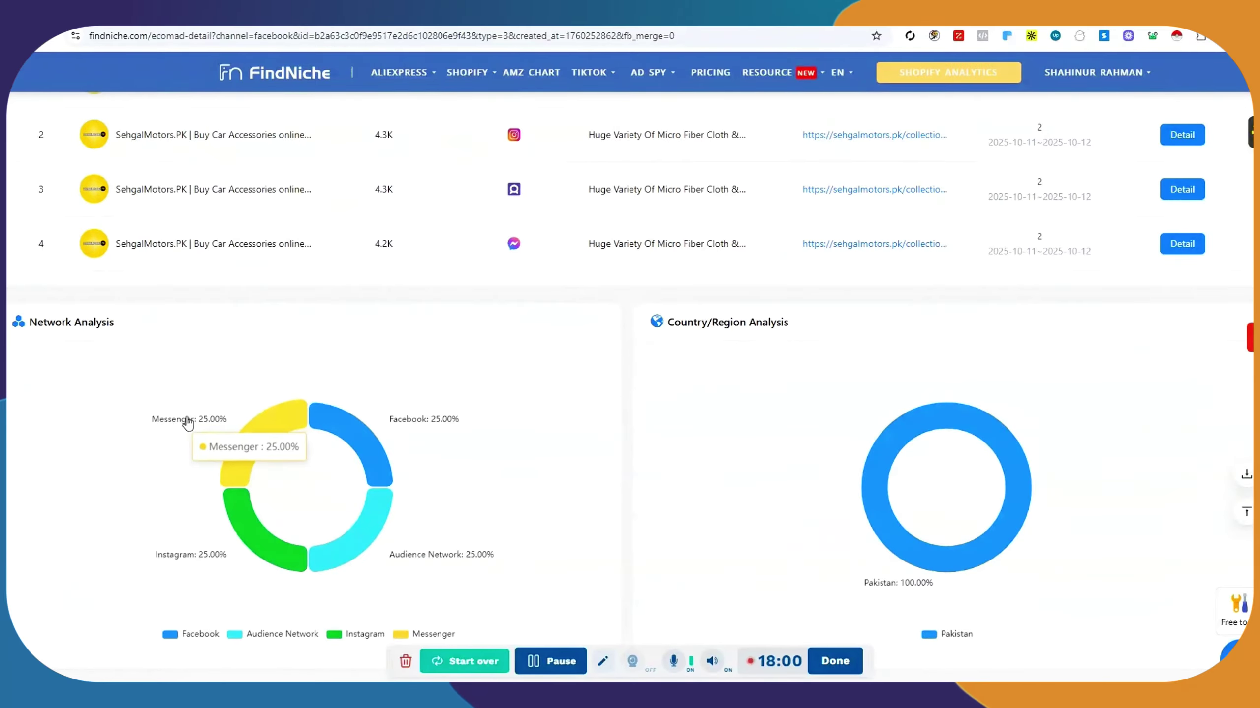
pyautogui.moveTo(386, 507)
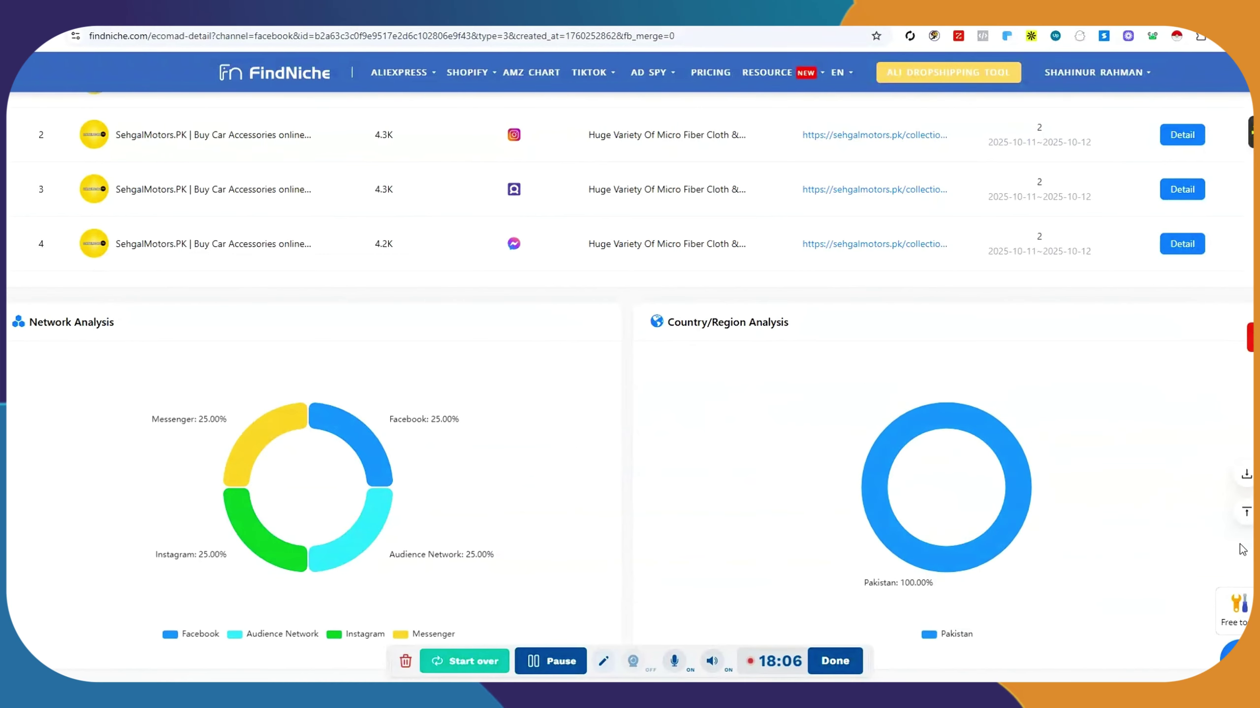
pyautogui.scroll(15, 1230, 485)
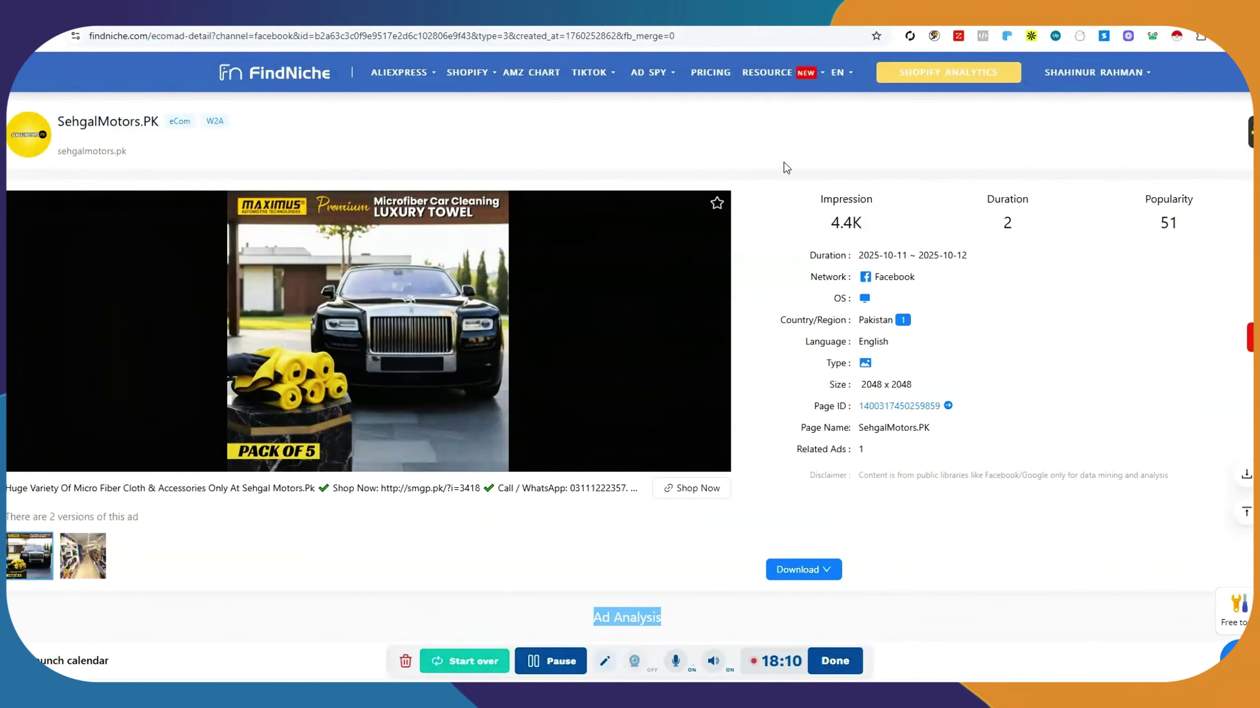
pyautogui.doubleClick(141, 122)
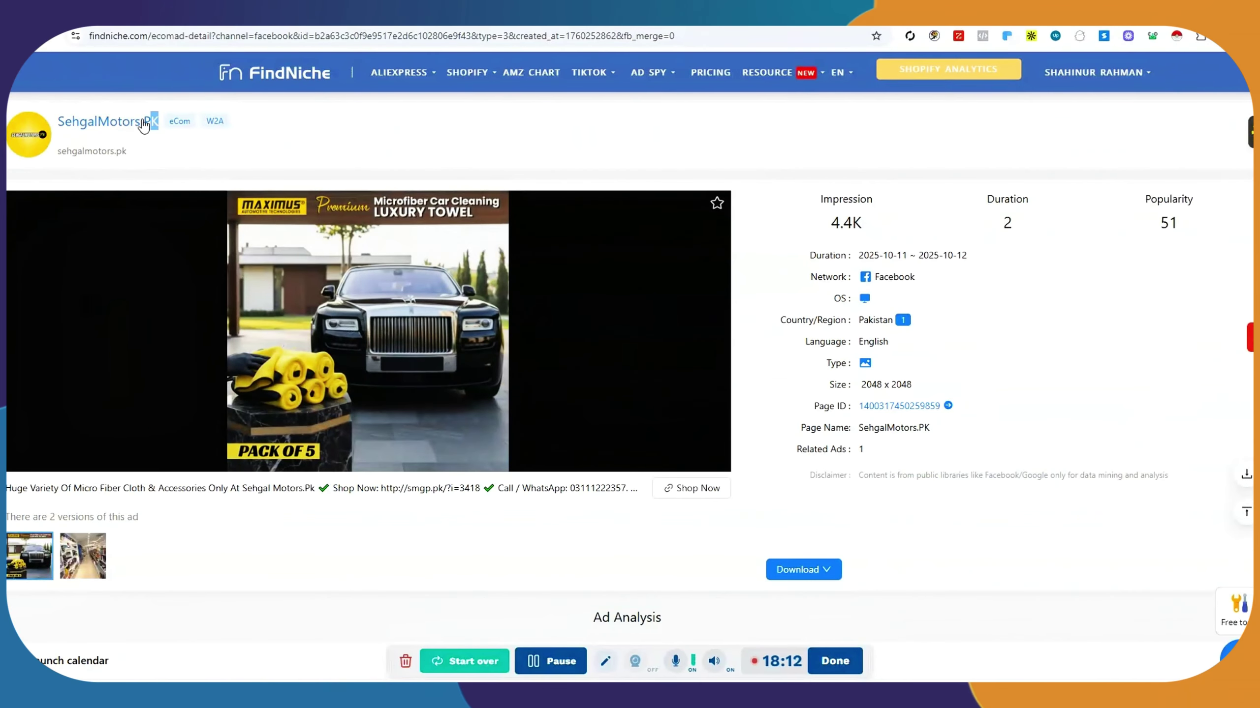
pyautogui.scroll(-14, 217, 207)
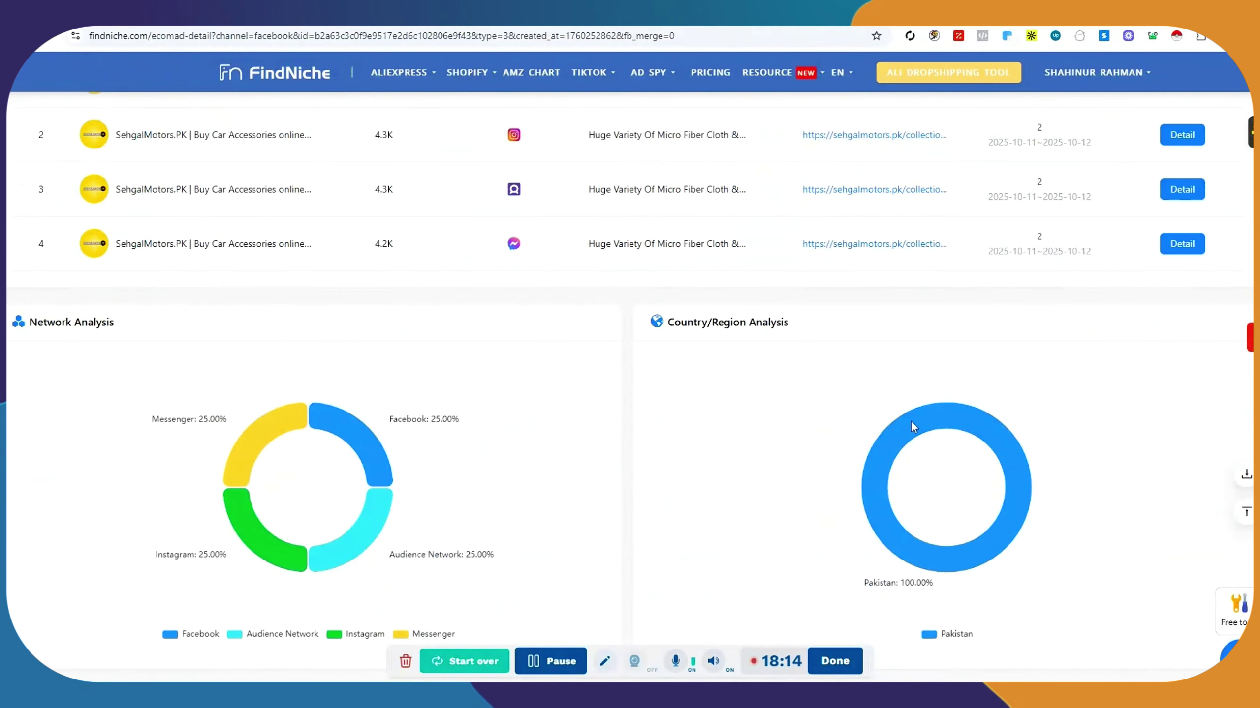
pyautogui.scroll(5, 216, 208)
pyautogui.scroll(10, 218, 208)
# - Open the Facebook ad spy page afresh and look through its unfiltered list of ads
pyautogui.moveTo(647, 88)
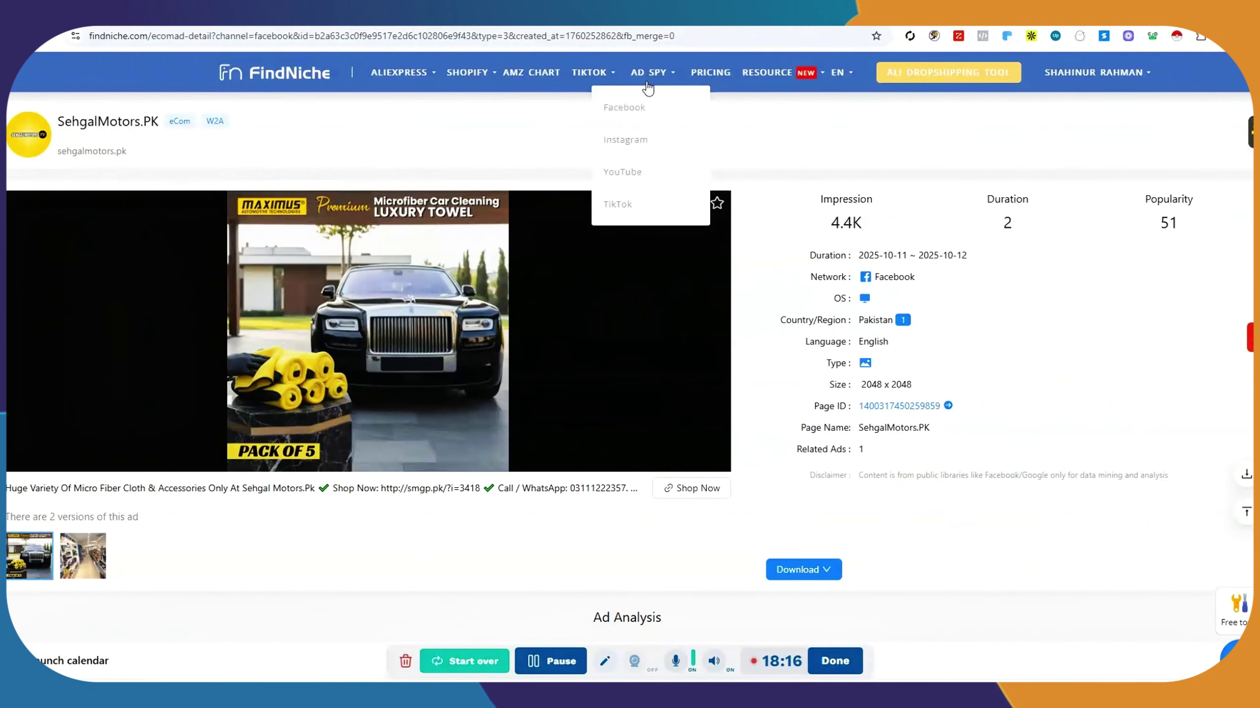
pyautogui.click(614, 119)
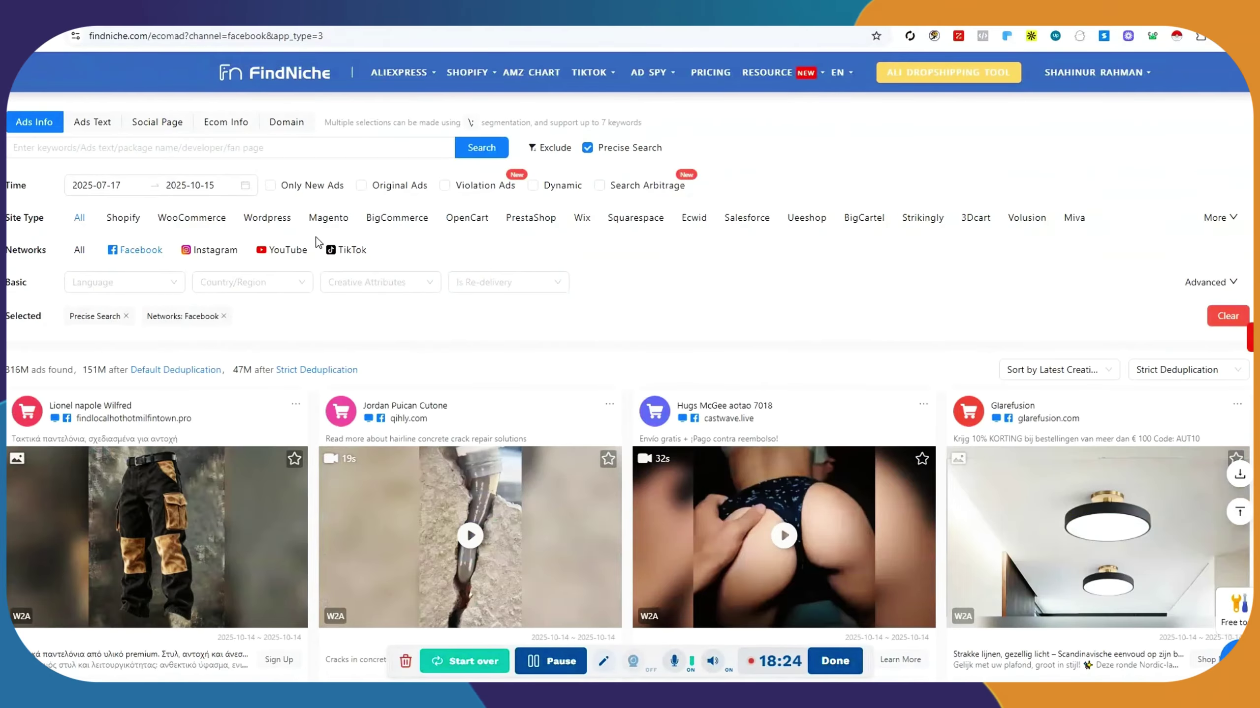
pyautogui.scroll(-10, 349, 249)
pyautogui.scroll(-15, 348, 248)
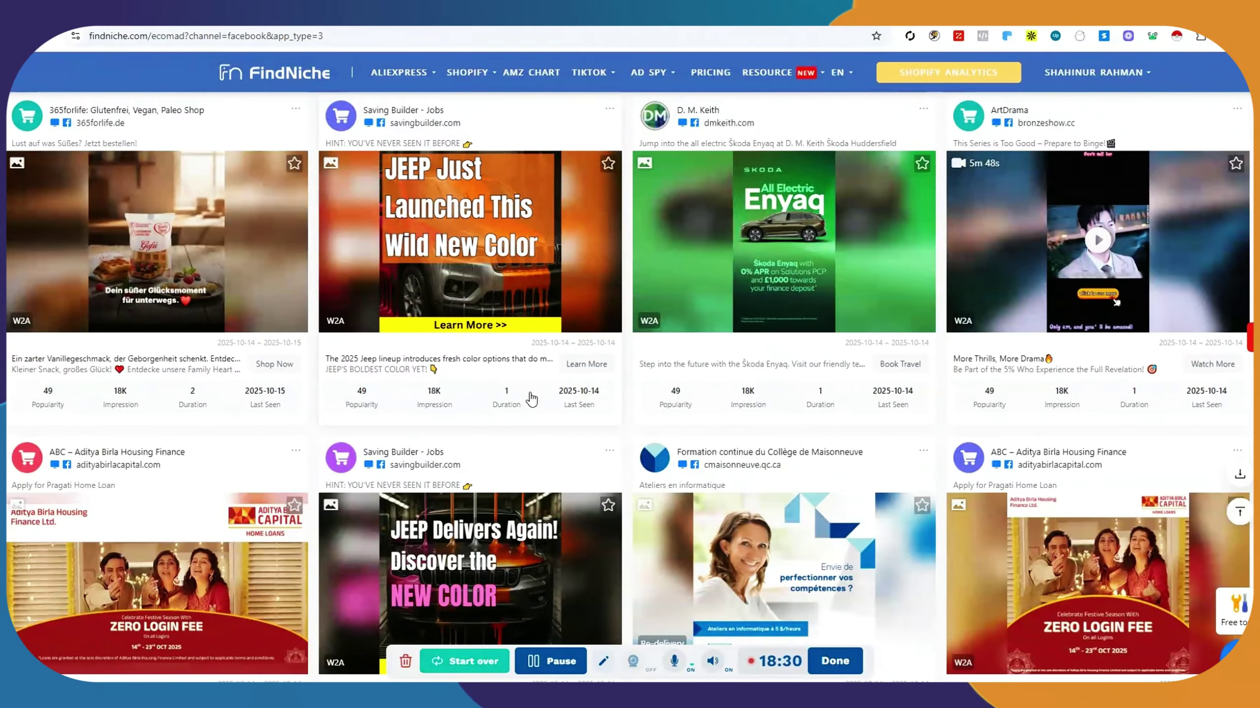
pyautogui.scroll(-10, 531, 399)
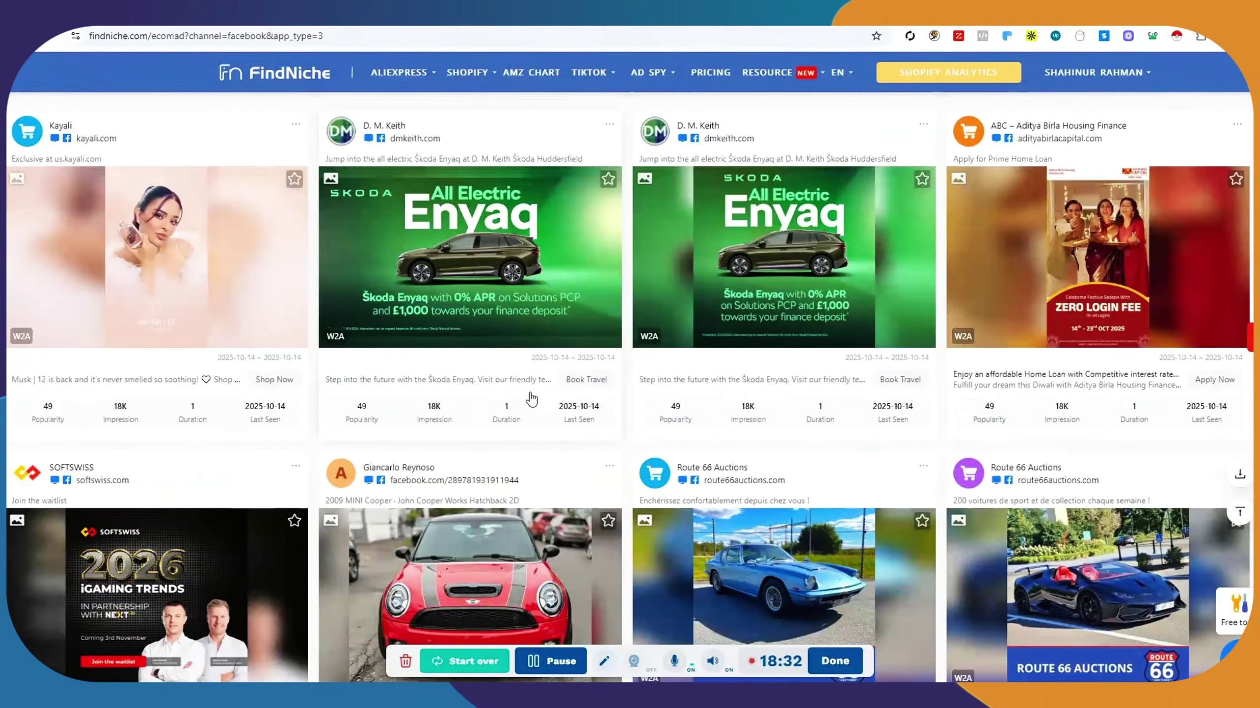
pyautogui.scroll(-10, 530, 399)
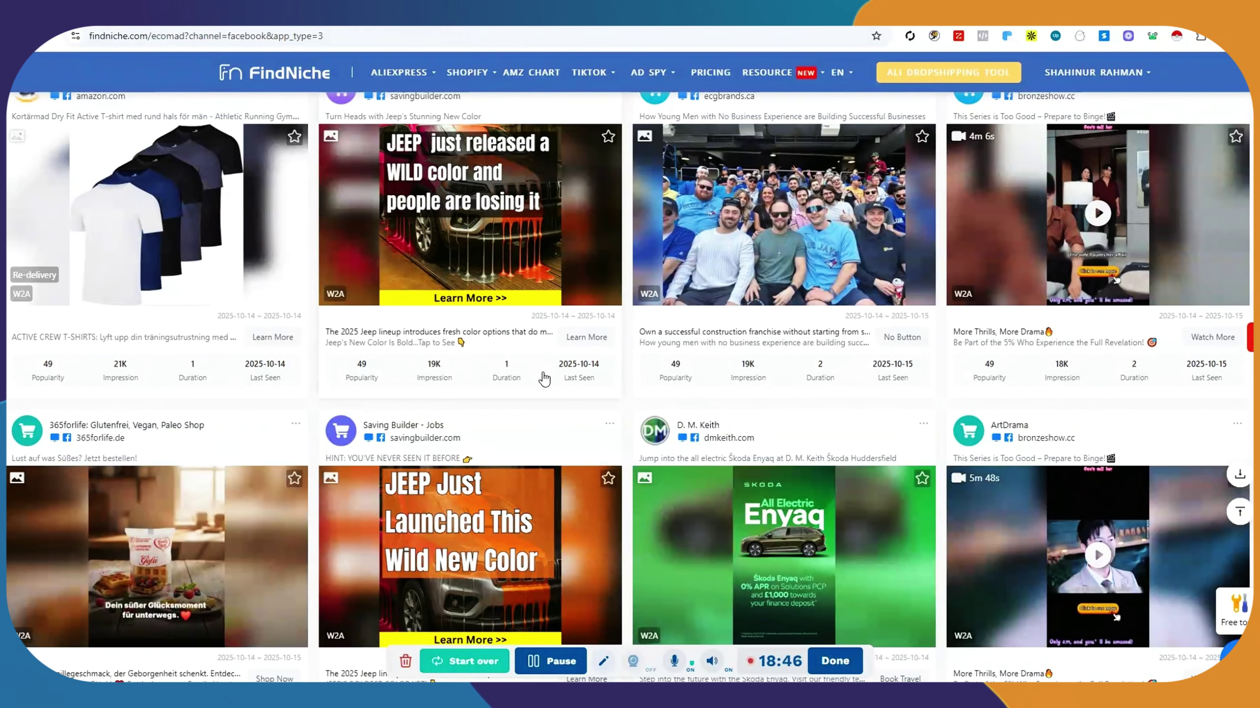
pyautogui.scroll(-5, 544, 379)
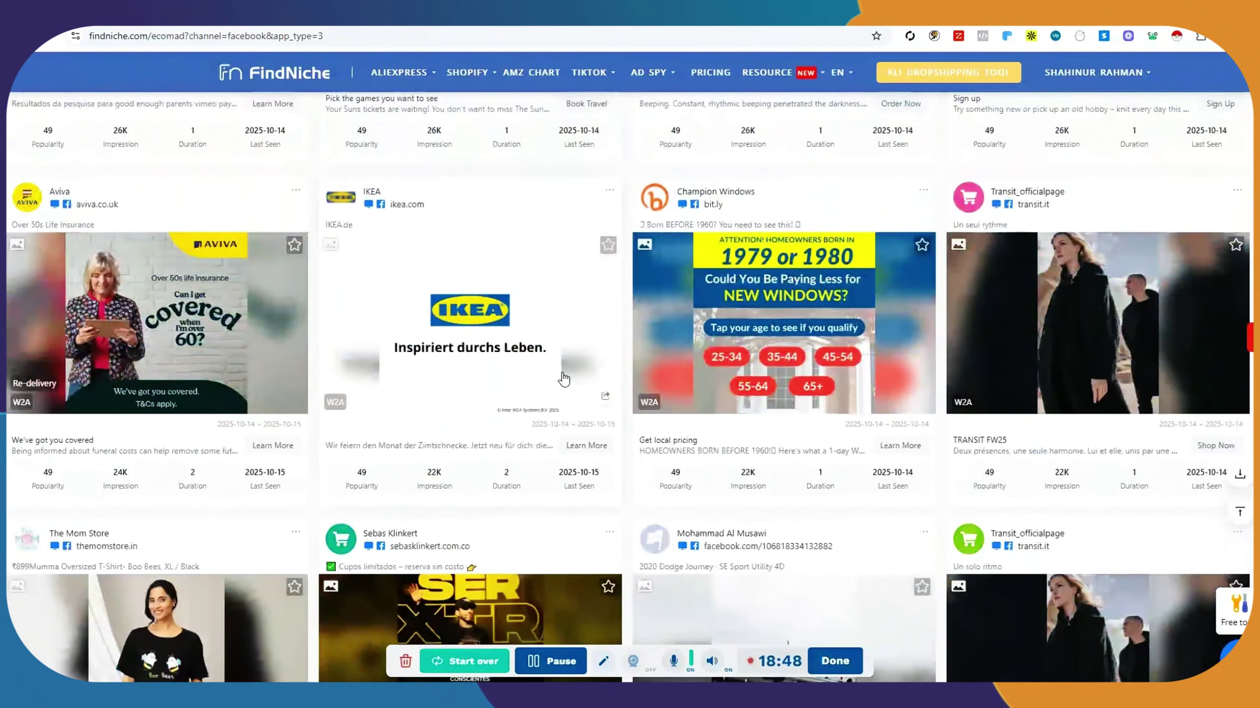
pyautogui.scroll(-10, 531, 392)
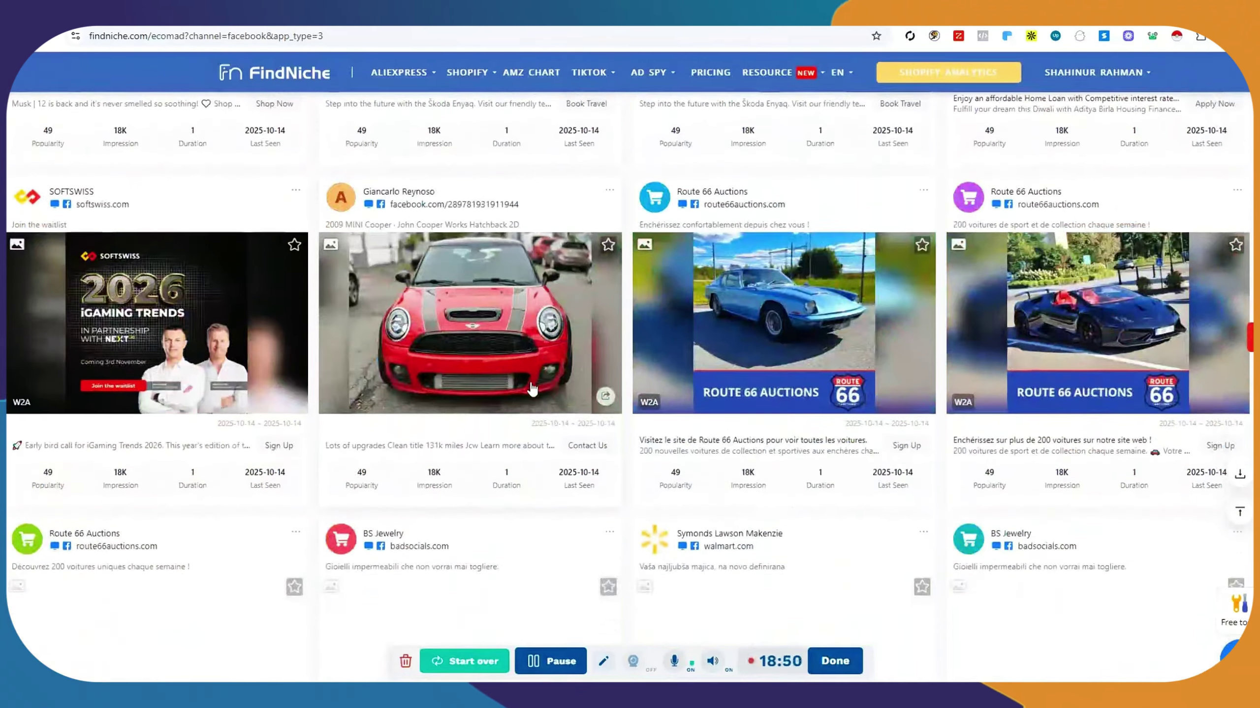